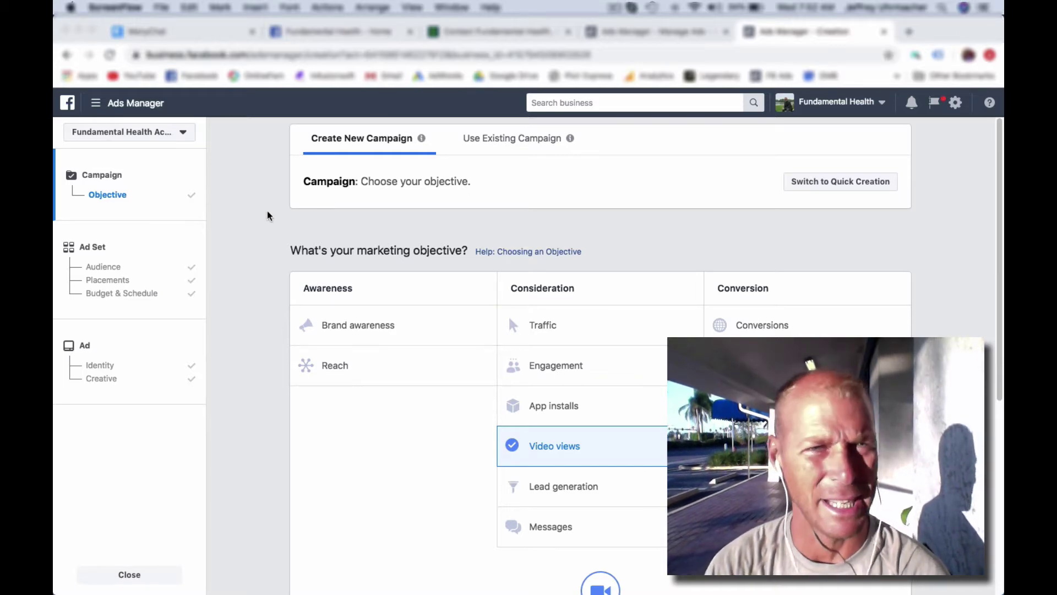
Review the campaign's Video views objective and name, and open the ad set's audience settings.
{"action": "scroll", "coordinate": [268, 214], "scroll_direction": "down", "scroll_amount": 1}
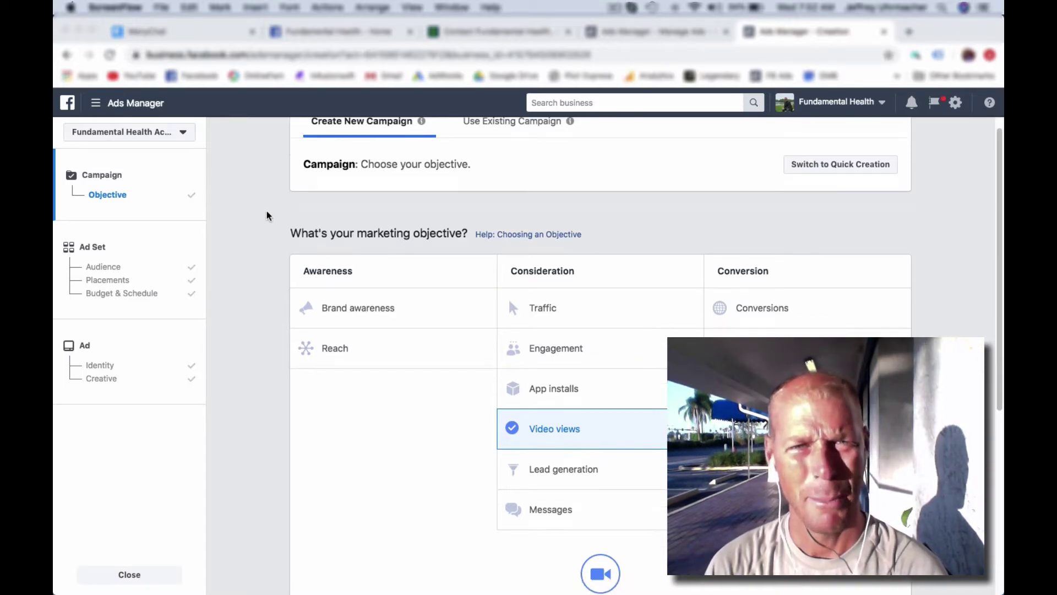
{"action": "scroll", "coordinate": [266, 215], "scroll_direction": "down", "scroll_amount": 5}
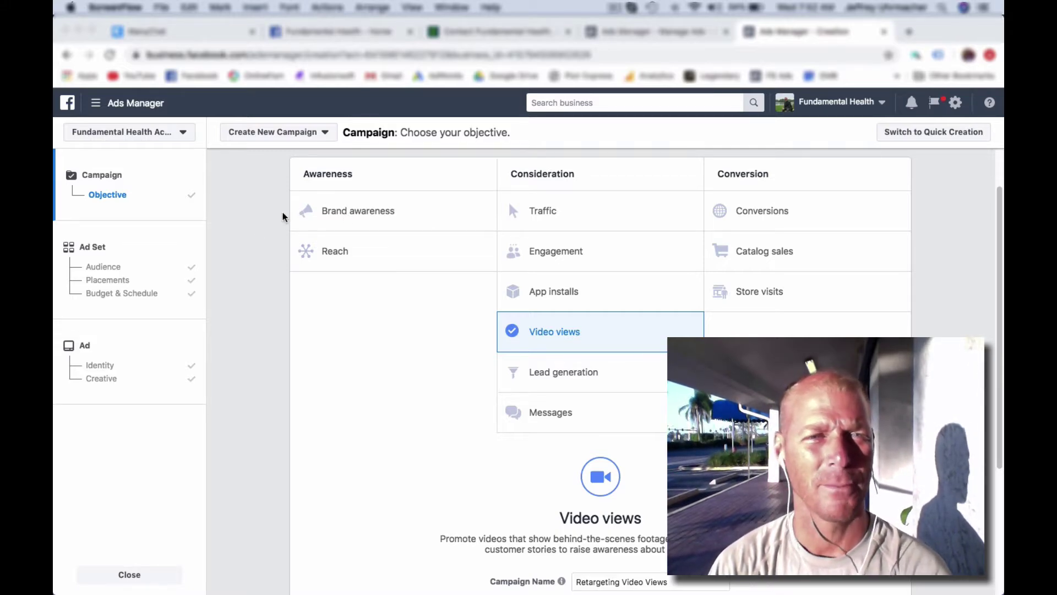
{"action": "scroll", "coordinate": [250, 230], "scroll_direction": "down", "scroll_amount": 2}
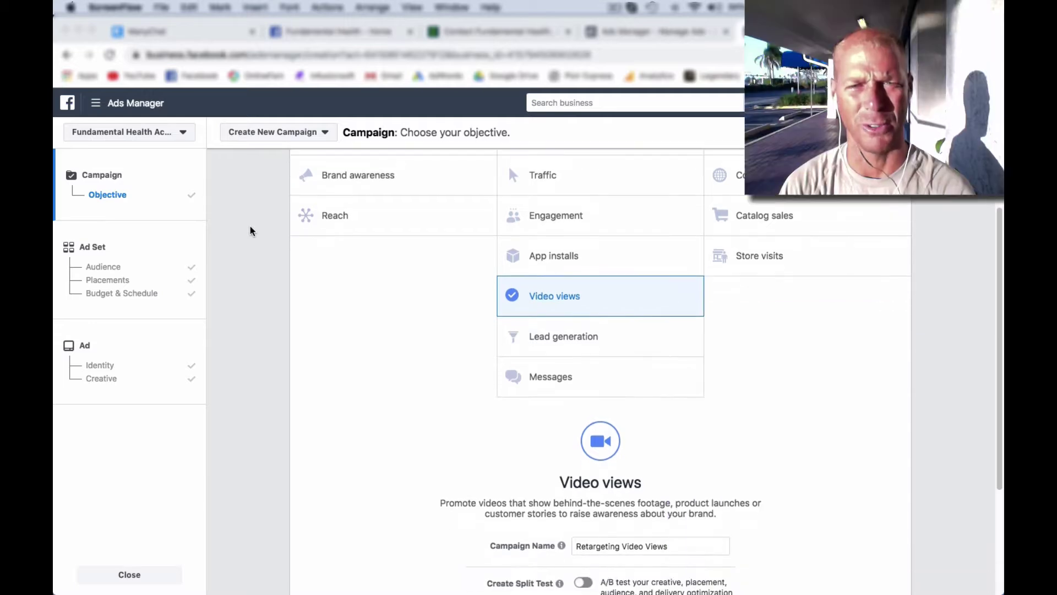
{"action": "scroll", "coordinate": [250, 231], "scroll_direction": "down", "scroll_amount": 5}
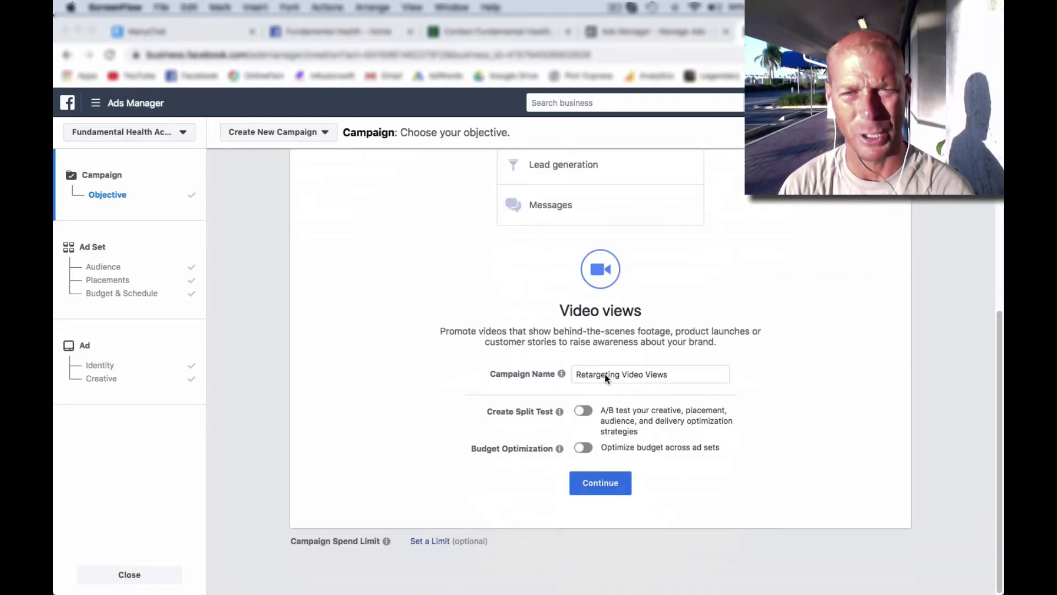
{"action": "left_click", "coordinate": [101, 250]}
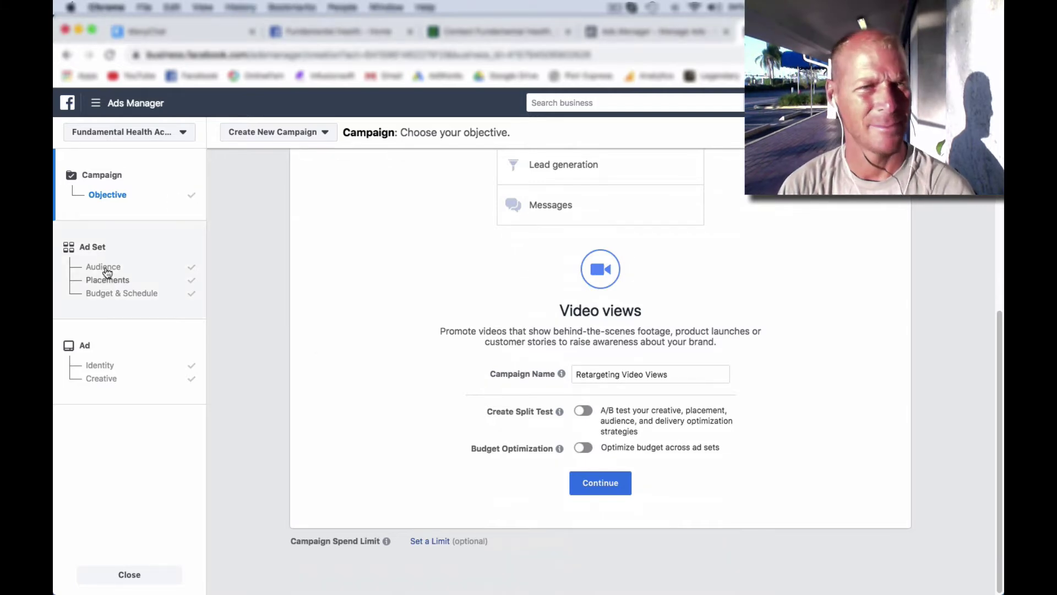
{"action": "left_click", "coordinate": [104, 267]}
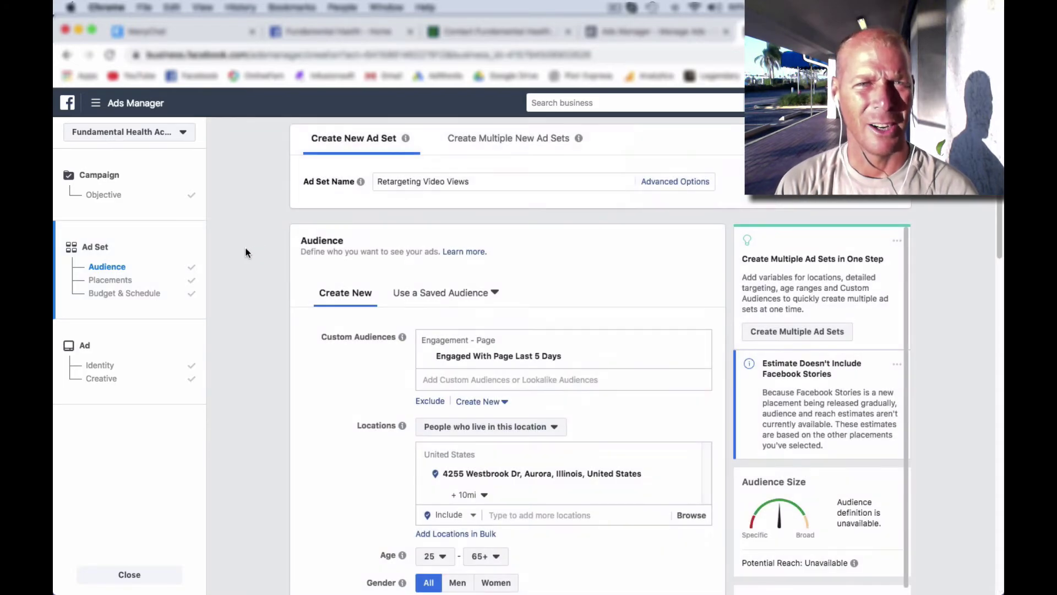
{"action": "left_click", "coordinate": [410, 184]}
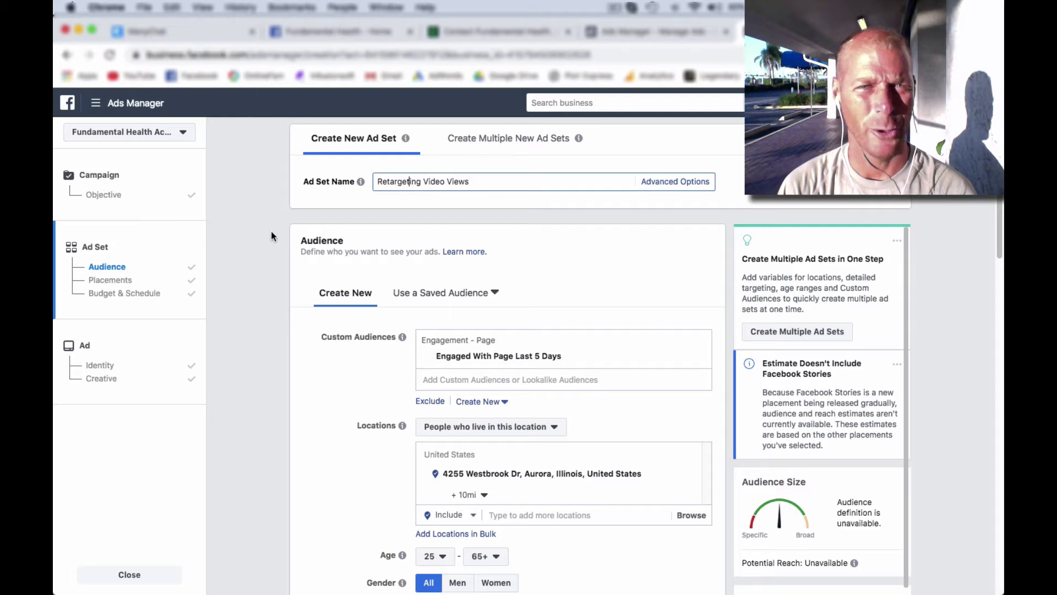
{"action": "scroll", "coordinate": [245, 225], "scroll_direction": "down", "scroll_amount": 3}
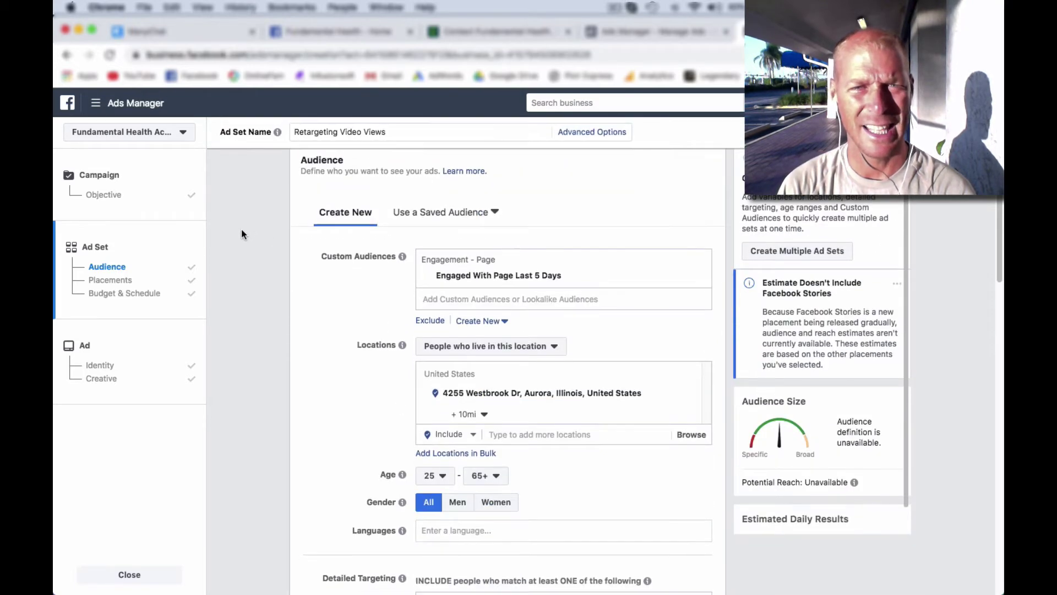
Start creating a new custom audience based on engagement with the Facebook Page.
{"action": "left_click", "coordinate": [479, 325]}
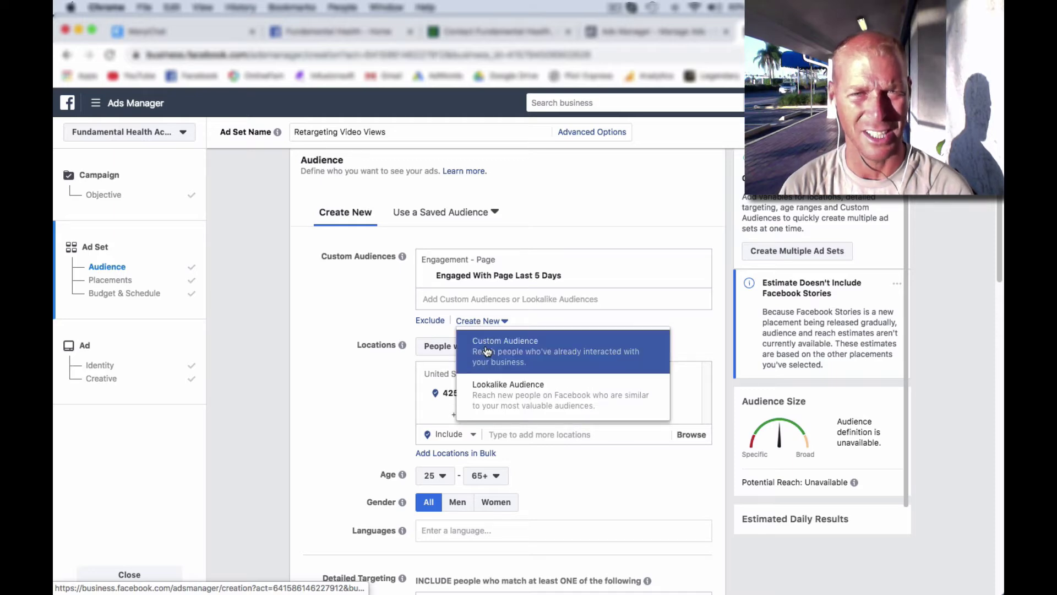
{"action": "left_click", "coordinate": [487, 351]}
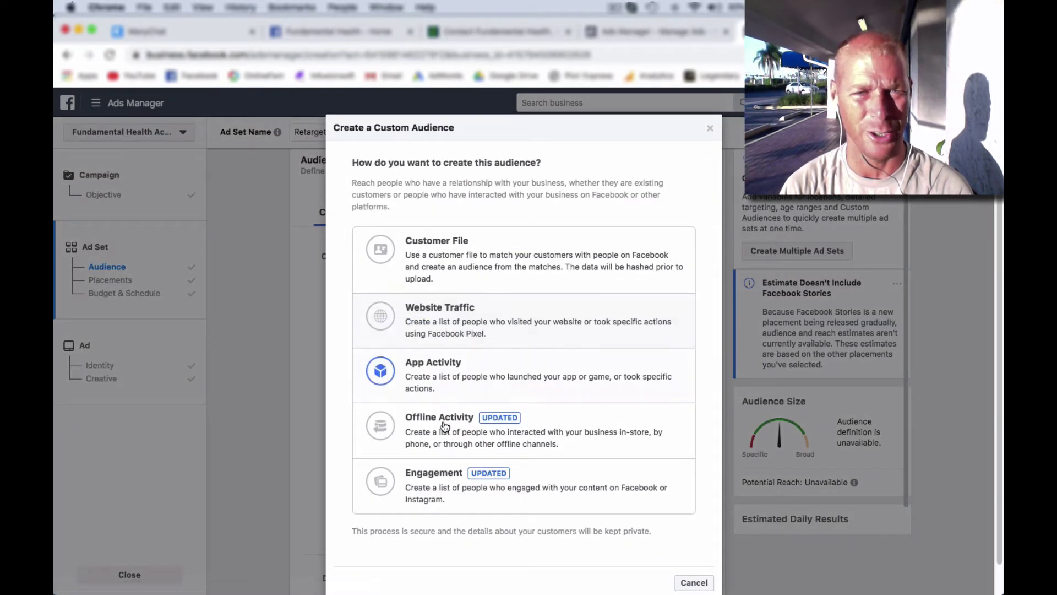
{"action": "left_click", "coordinate": [431, 487]}
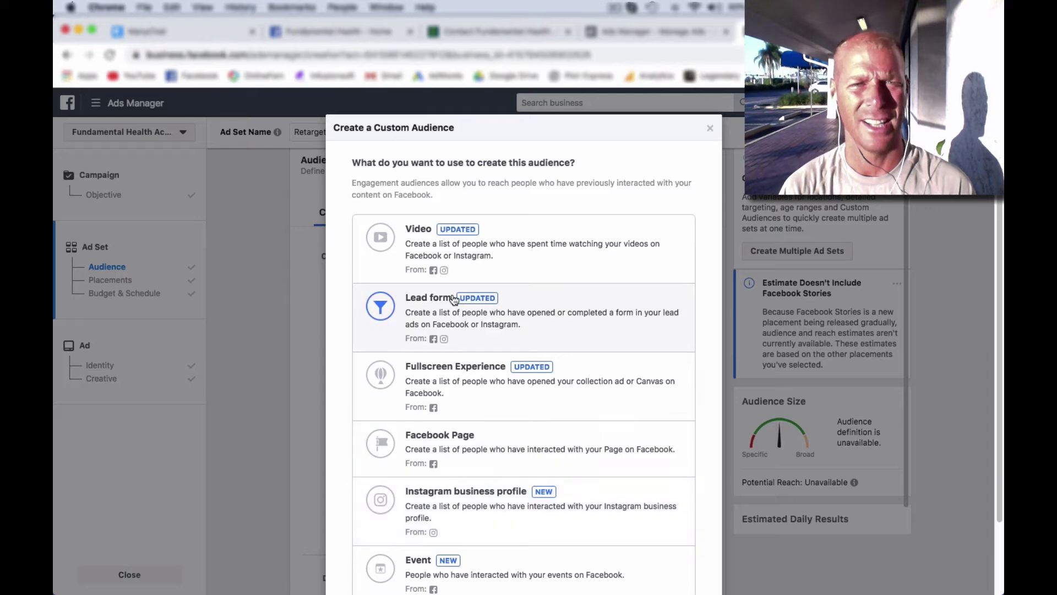
{"action": "scroll", "coordinate": [440, 416], "scroll_direction": "down", "scroll_amount": 2}
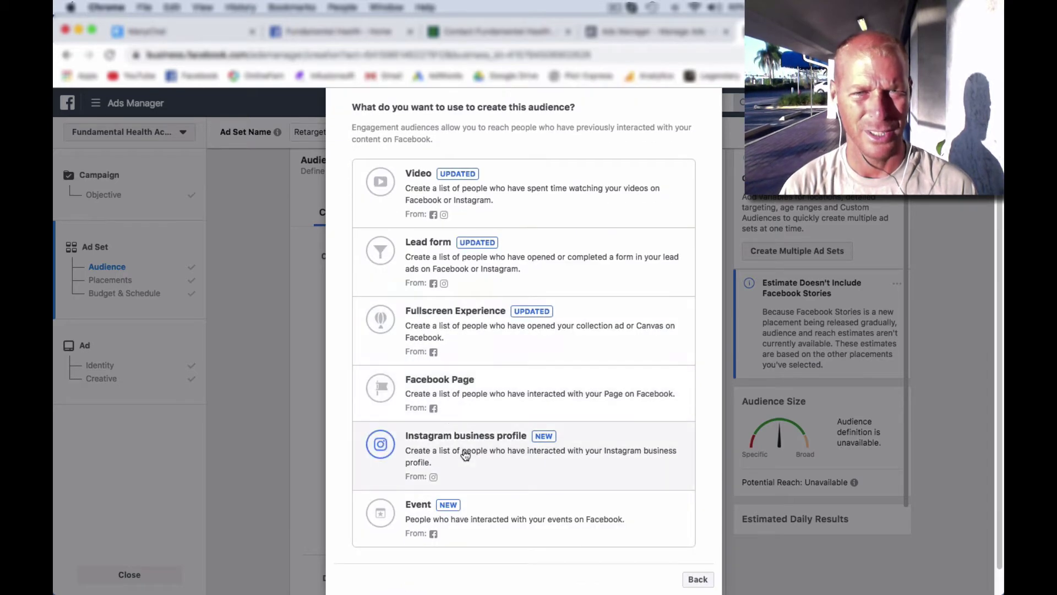
{"action": "left_click", "coordinate": [485, 391]}
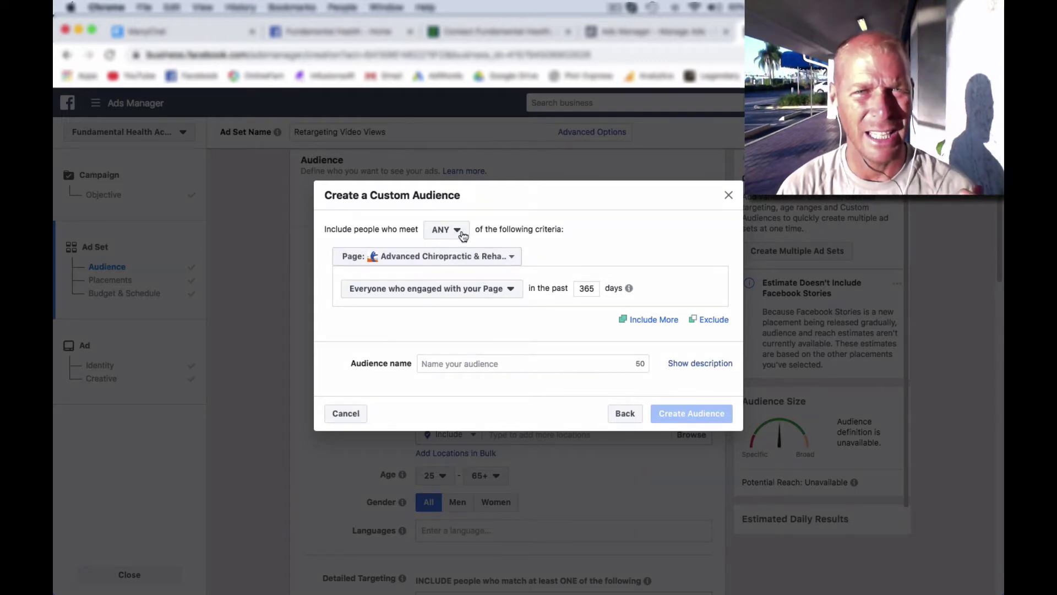
Include everyone who engaged with the Page in the past 10 days in the custom audience.
{"action": "left_click", "coordinate": [511, 292]}
{"action": "mouse_move", "coordinate": [537, 310]}
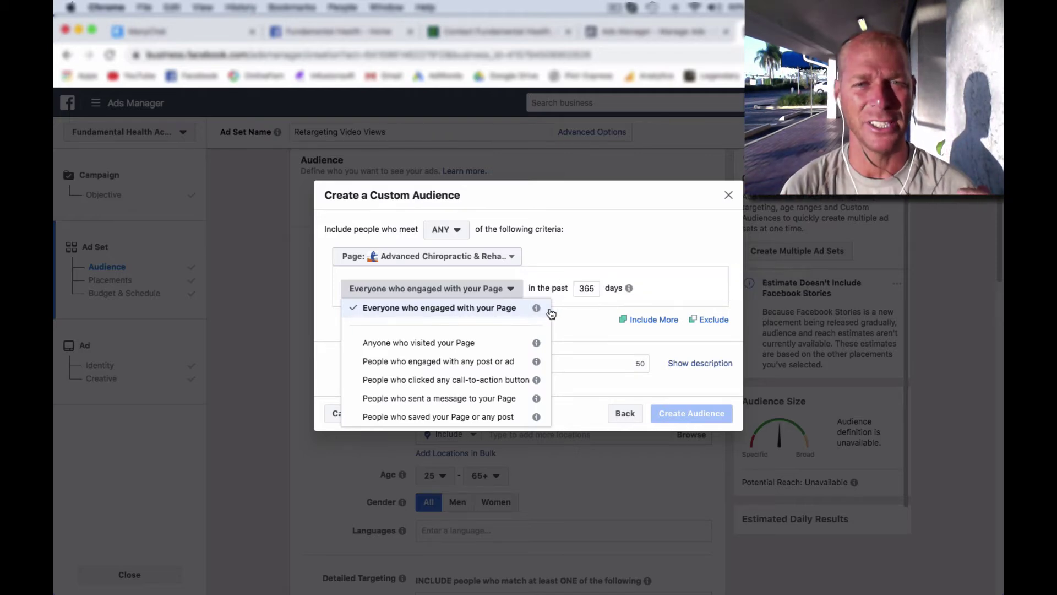
{"action": "left_click", "coordinate": [568, 315]}
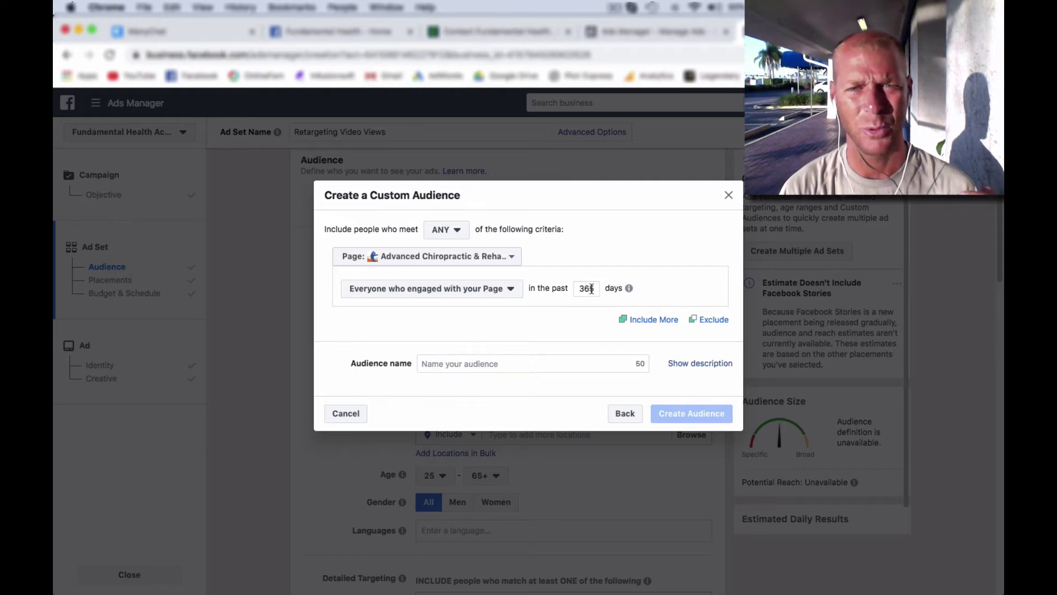
{"action": "left_click", "coordinate": [595, 290]}
{"action": "key", "text": "BackSpace"}
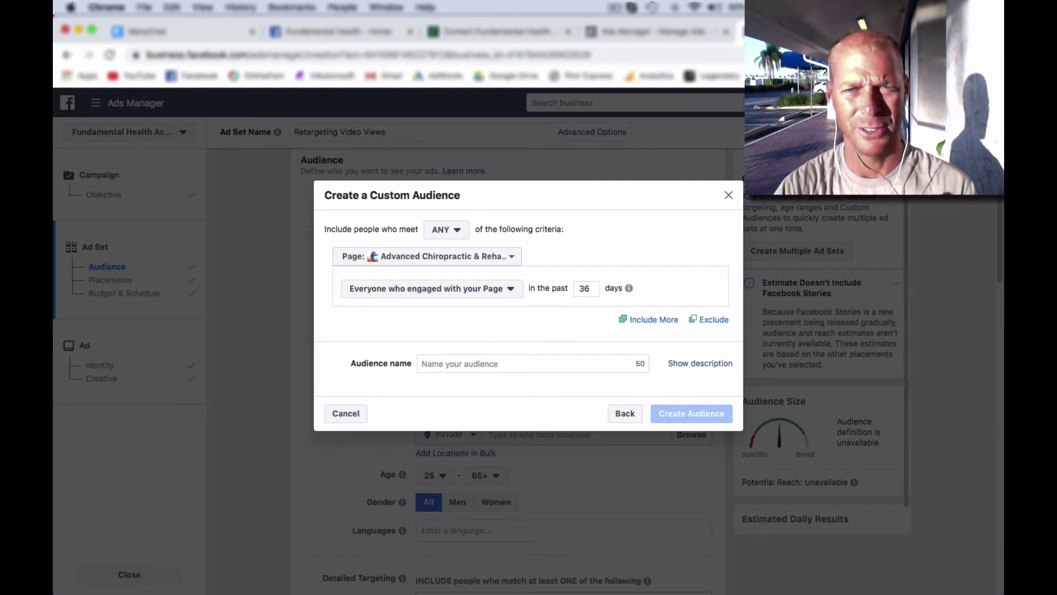
{"action": "key", "text": "BackSpace"}
{"action": "key", "text": "BackSpace"}
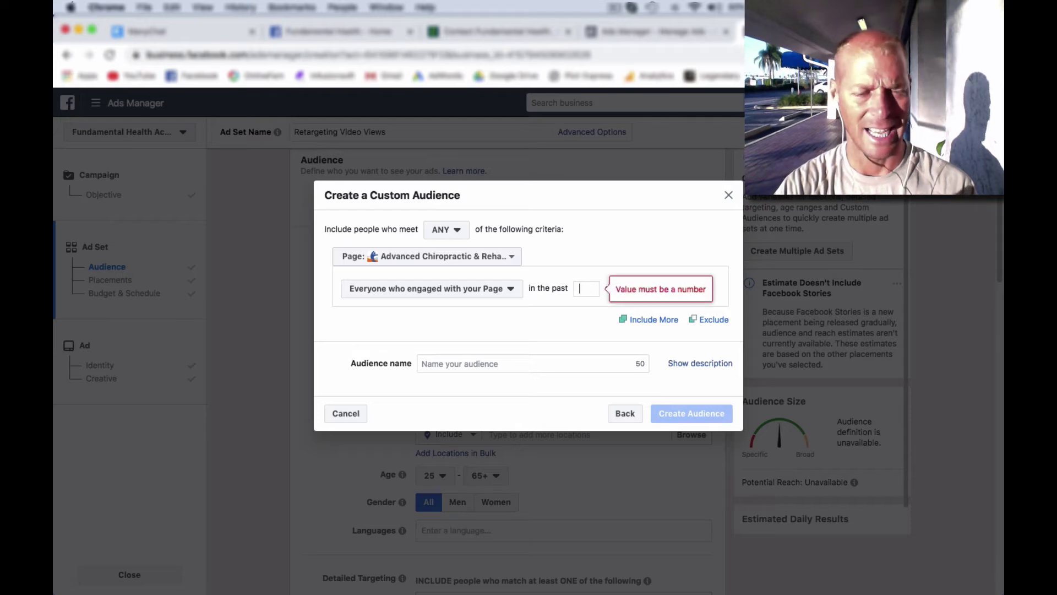
{"action": "type", "text": "10"}
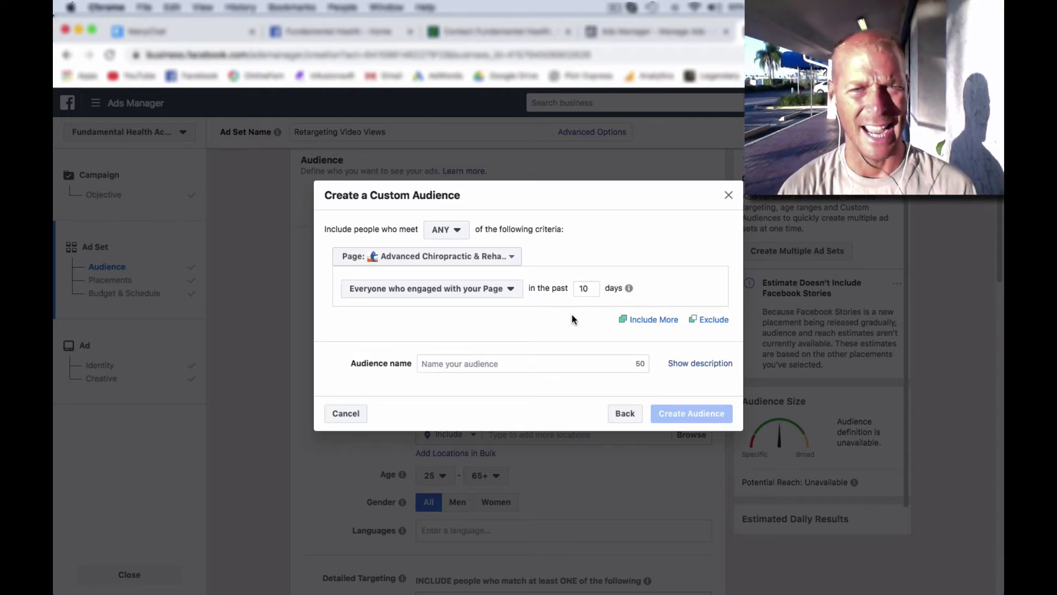
Name the custom audience "Engaged With Page Last 10 Days" and cancel its creation.
{"action": "left_click", "coordinate": [490, 364]}
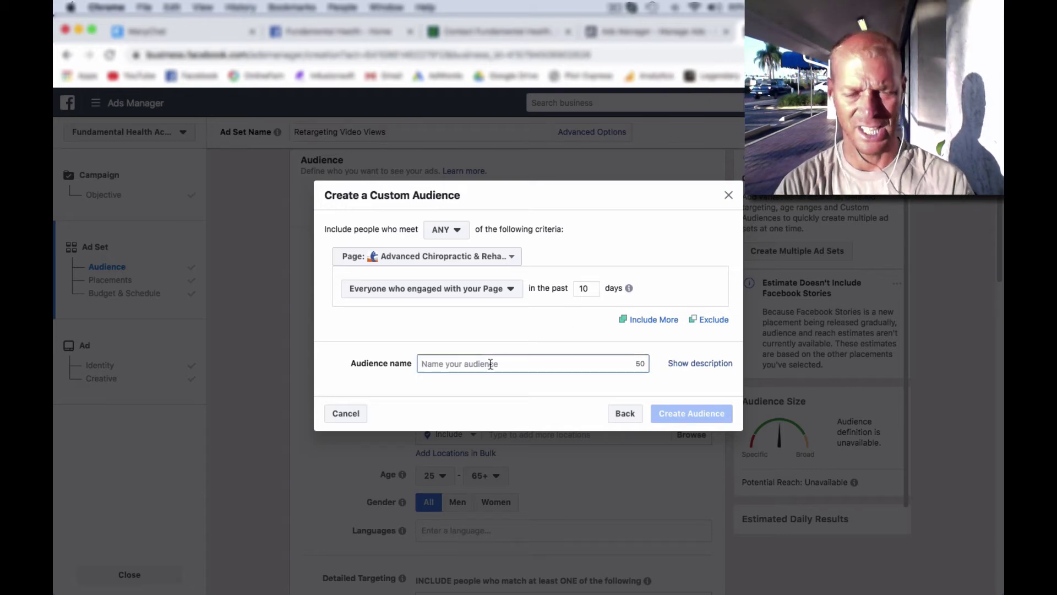
{"action": "type", "text": "Engaged "}
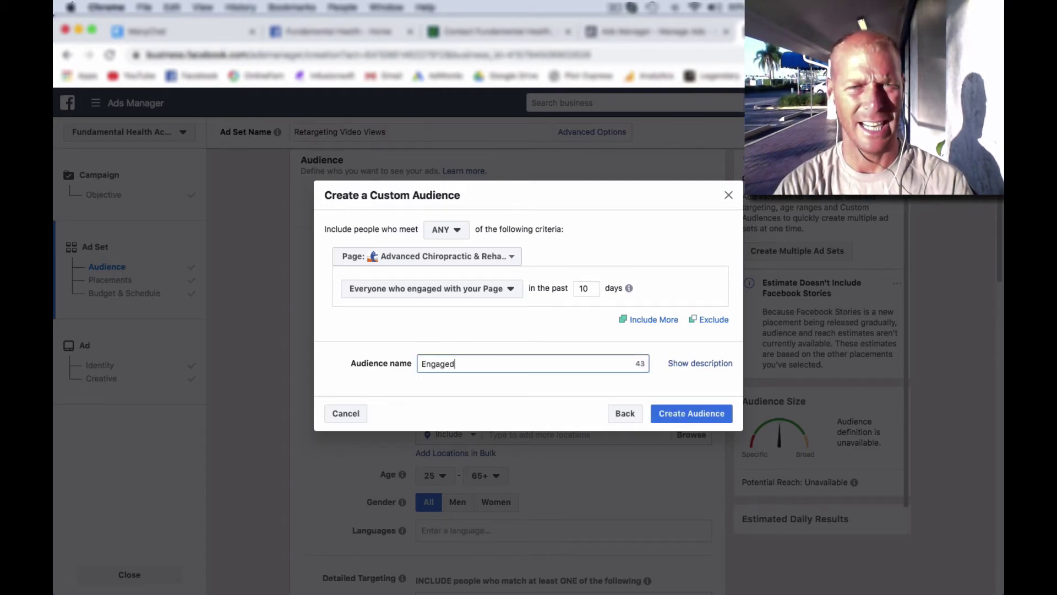
{"action": "type", "text": "With "}
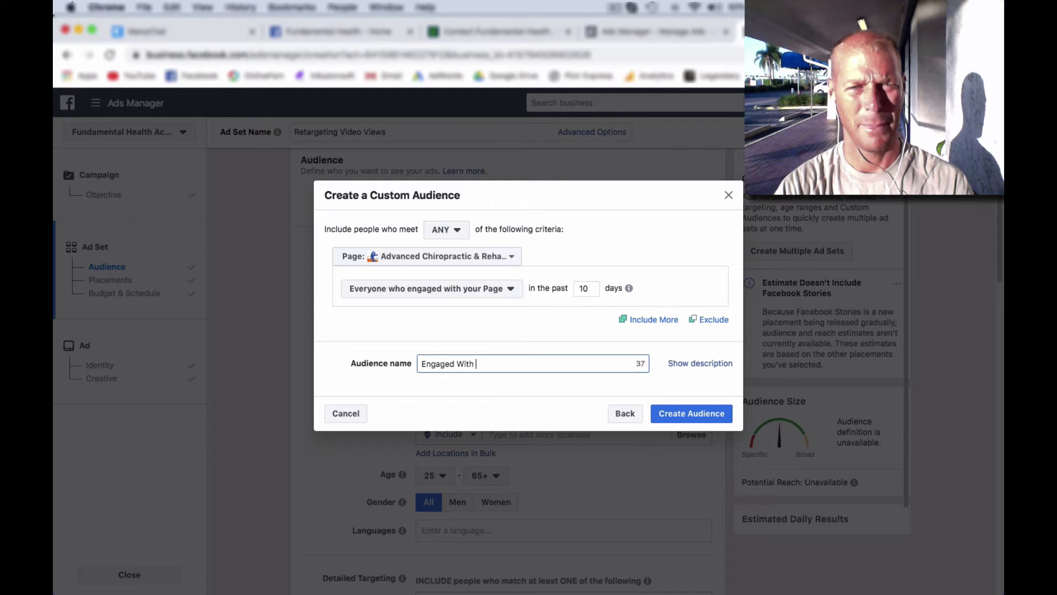
{"action": "type", "text": "Page Last "}
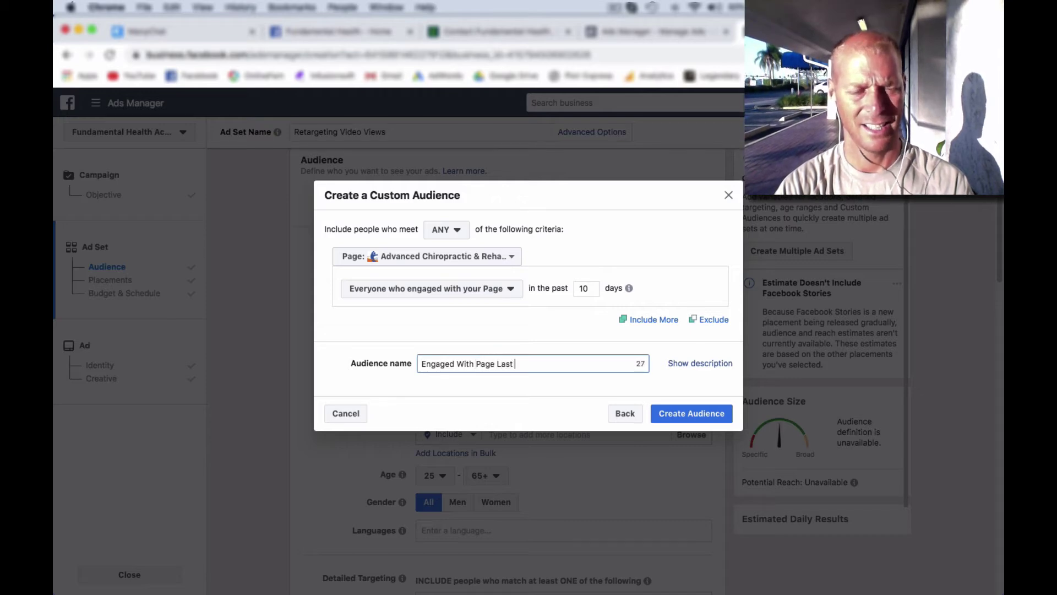
{"action": "type", "text": "10 Days"}
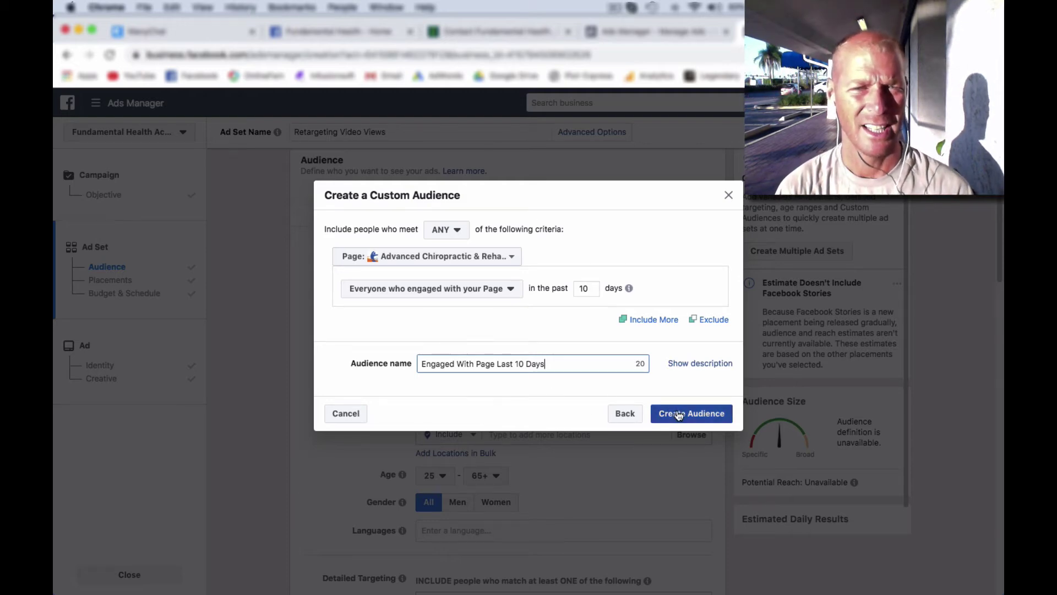
{"action": "left_click", "coordinate": [347, 414]}
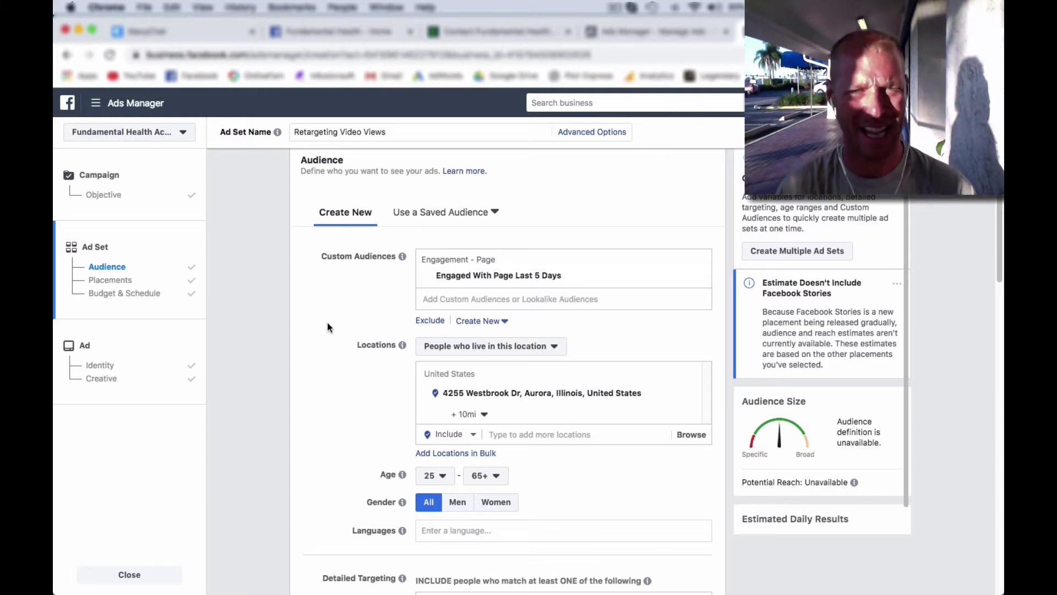
Reset the ad set's past start date to today in the budget and schedule settings.
{"action": "scroll", "coordinate": [330, 308], "scroll_direction": "down", "scroll_amount": 3}
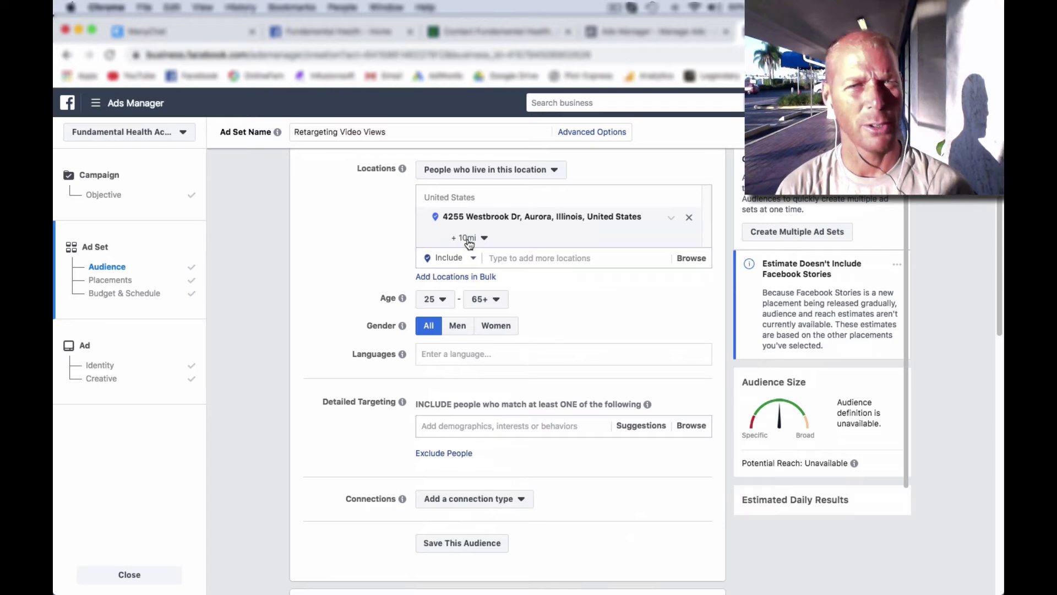
{"action": "scroll", "coordinate": [265, 281], "scroll_direction": "up", "scroll_amount": 1}
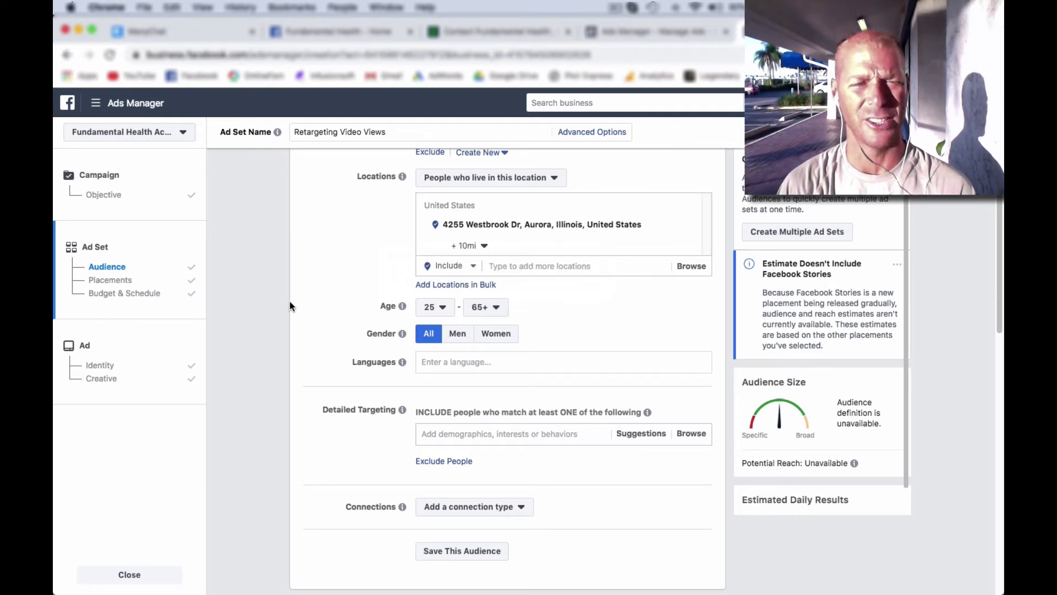
{"action": "scroll", "coordinate": [289, 302], "scroll_direction": "down", "scroll_amount": 6}
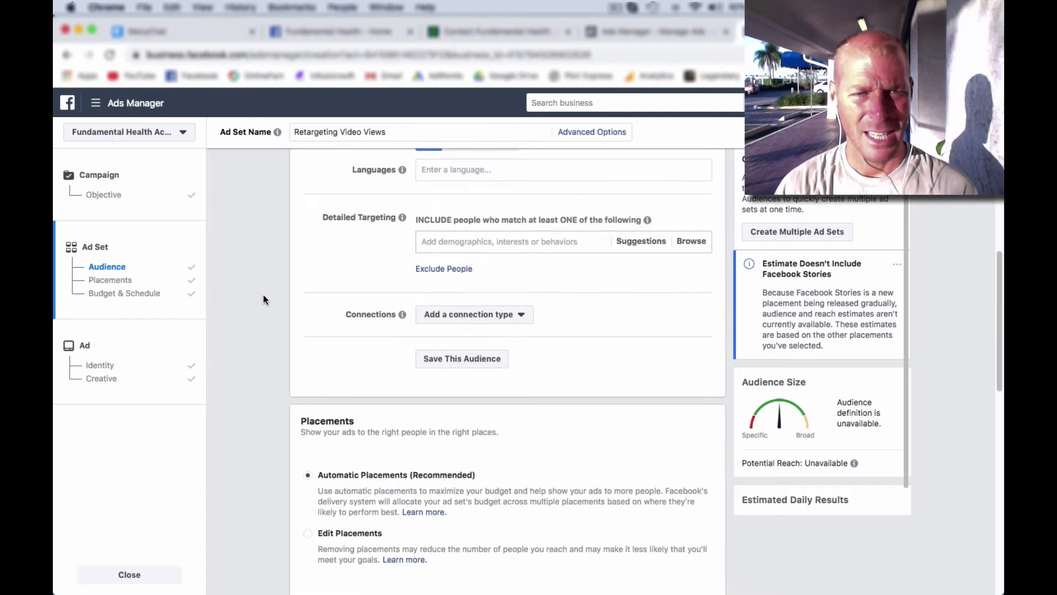
{"action": "scroll", "coordinate": [265, 299], "scroll_direction": "down", "scroll_amount": 3}
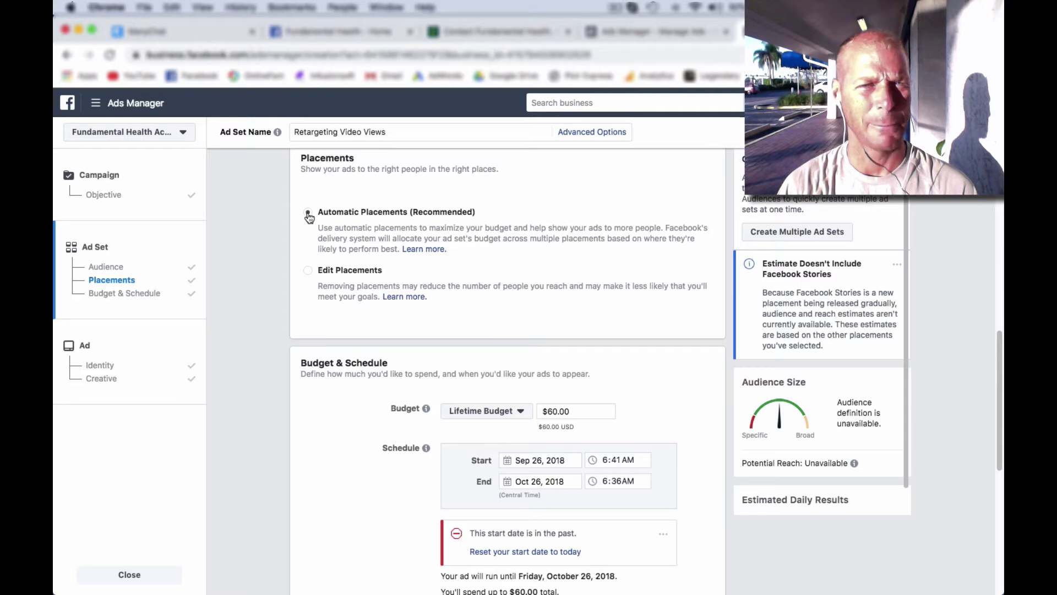
{"action": "scroll", "coordinate": [229, 257], "scroll_direction": "down", "scroll_amount": 5}
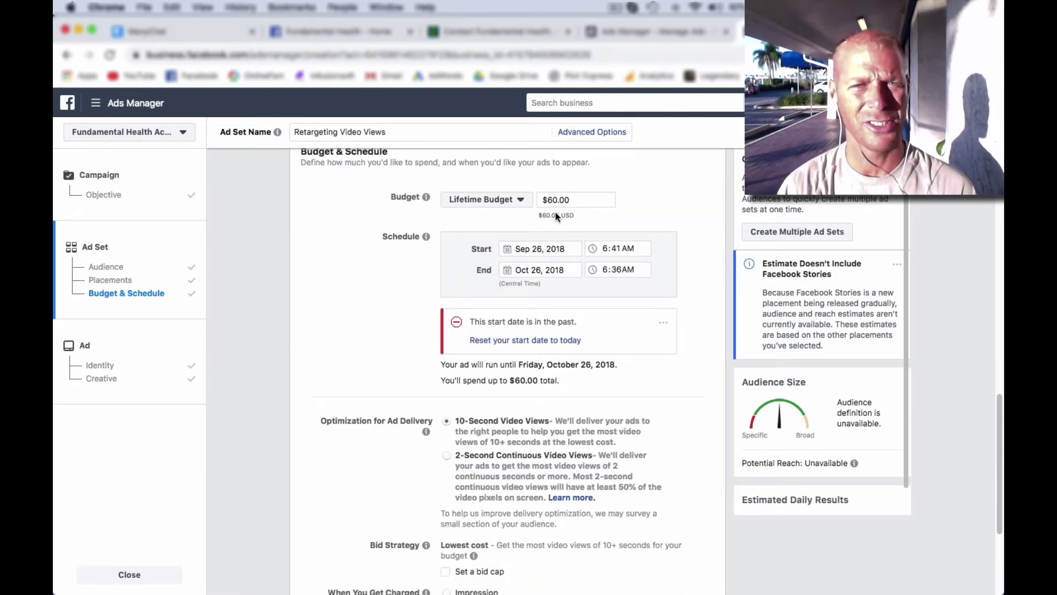
{"action": "left_click", "coordinate": [524, 340]}
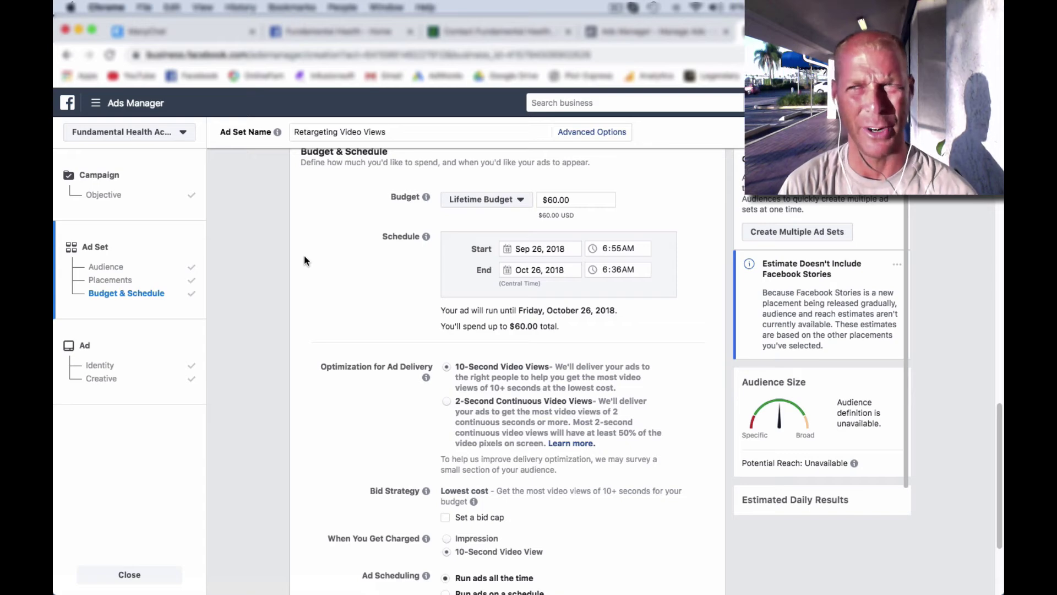
Continue from the ad set to the ad setup and select "HA Drugs" in the ad name.
{"action": "scroll", "coordinate": [302, 259], "scroll_direction": "down", "scroll_amount": 3}
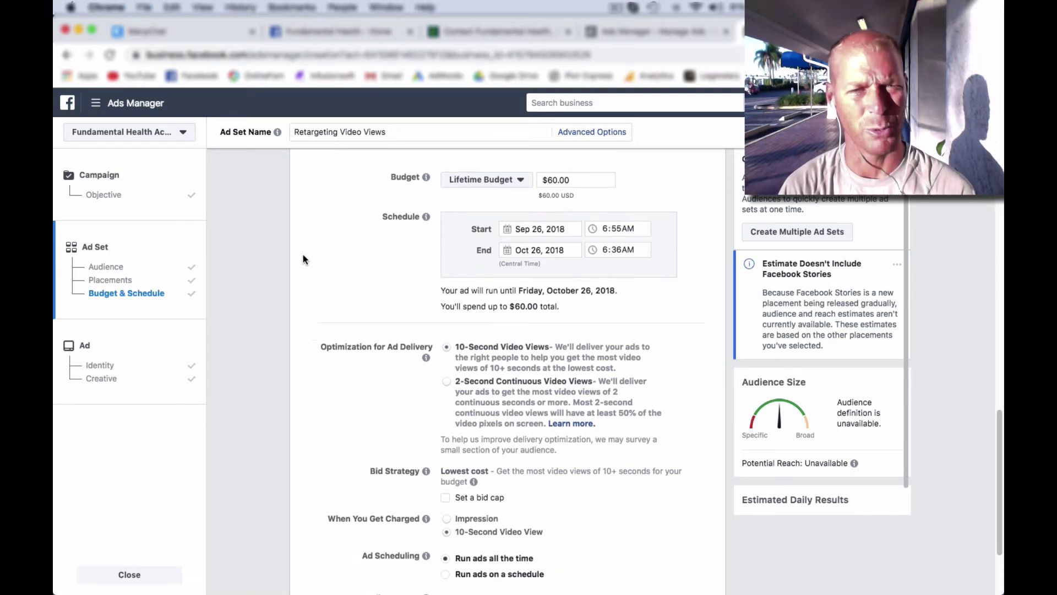
{"action": "scroll", "coordinate": [300, 254], "scroll_direction": "down", "scroll_amount": 2}
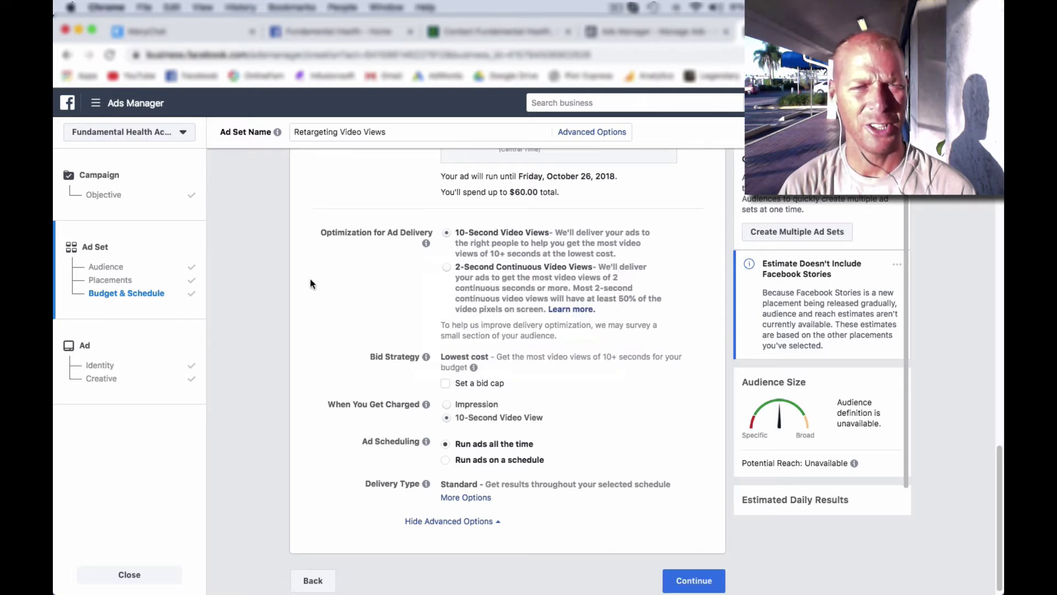
{"action": "scroll", "coordinate": [307, 276], "scroll_direction": "down", "scroll_amount": 1}
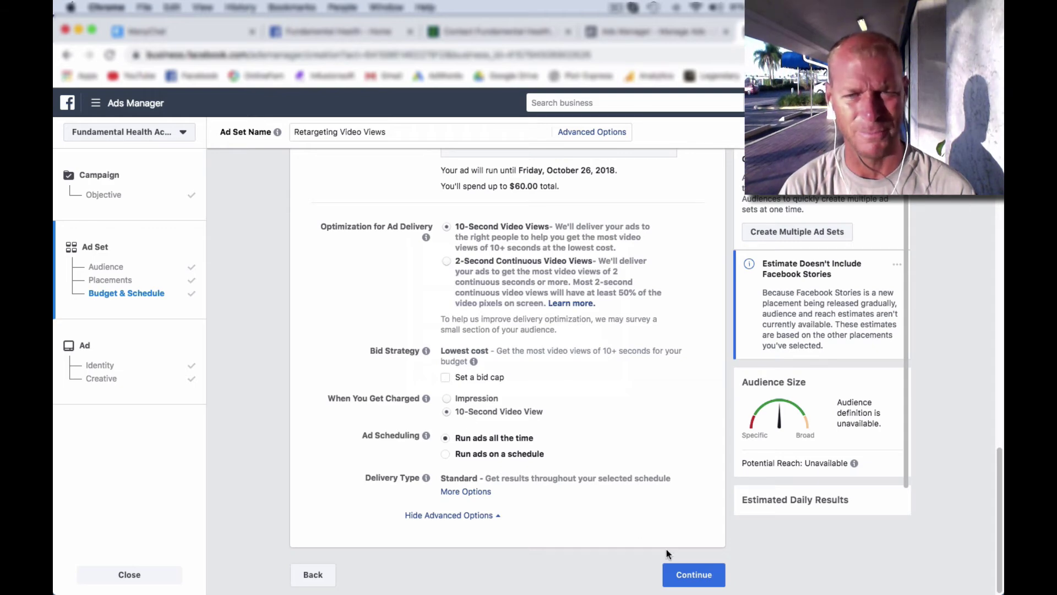
{"action": "left_click", "coordinate": [694, 574]}
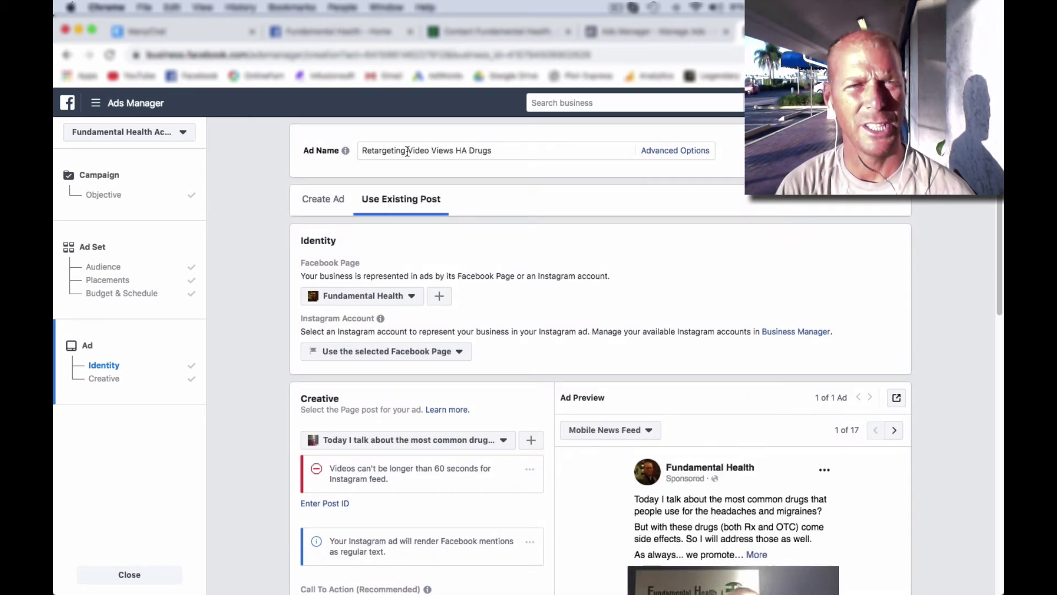
{"action": "left_click_drag", "start_coordinate": [455, 150], "coordinate": [491, 150]}
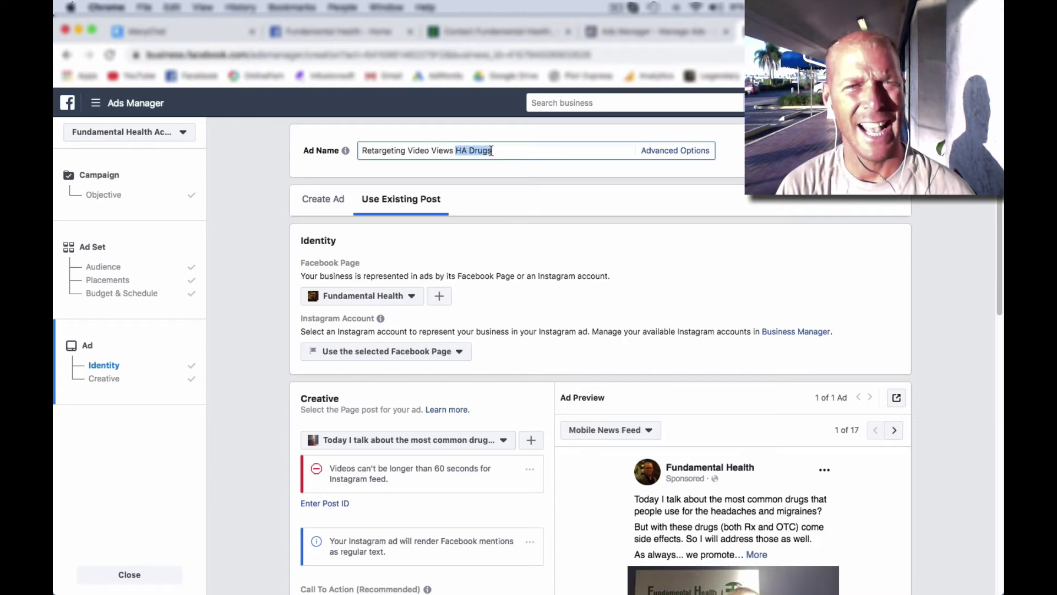
Examine the ad's identity and creative settings, marking the Instagram video length warning with a temporary on-screen arrow.
{"action": "left_click", "coordinate": [245, 142]}
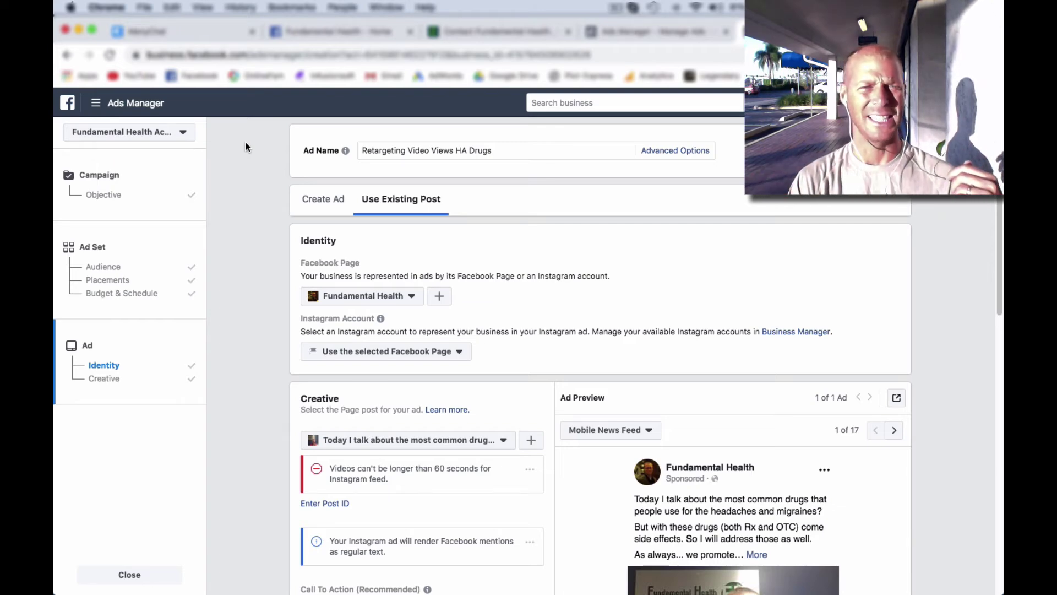
{"action": "scroll", "coordinate": [242, 185], "scroll_direction": "down", "scroll_amount": 1}
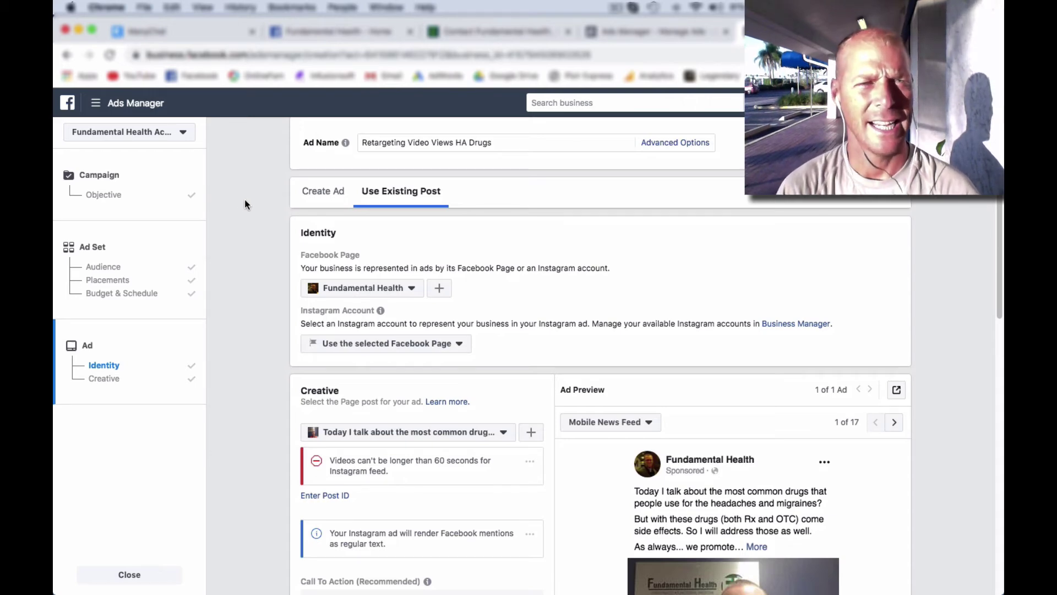
{"action": "scroll", "coordinate": [245, 204], "scroll_direction": "down", "scroll_amount": 3}
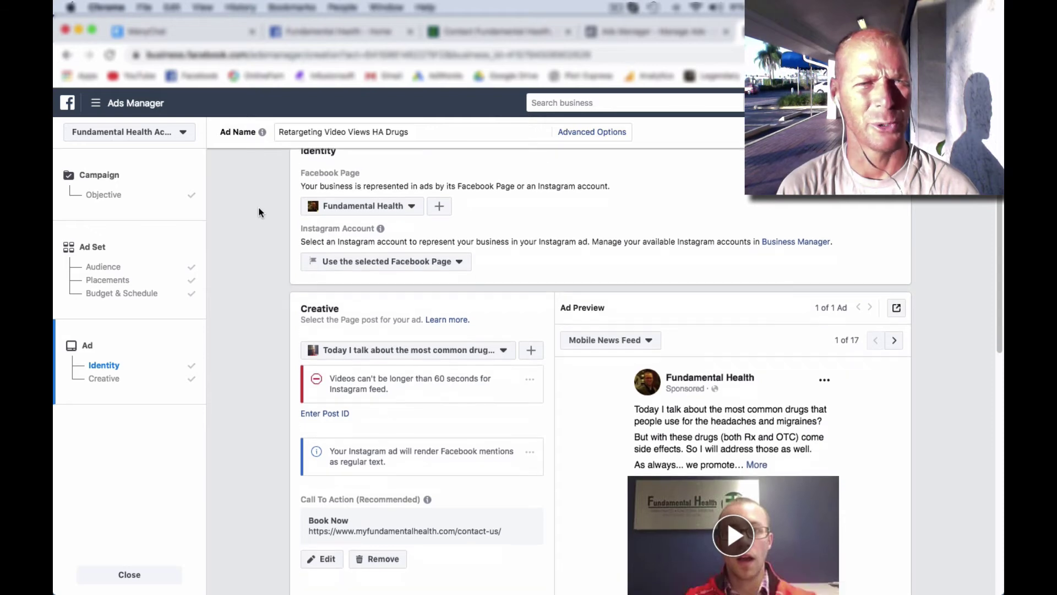
{"action": "scroll", "coordinate": [261, 211], "scroll_direction": "down", "scroll_amount": 3}
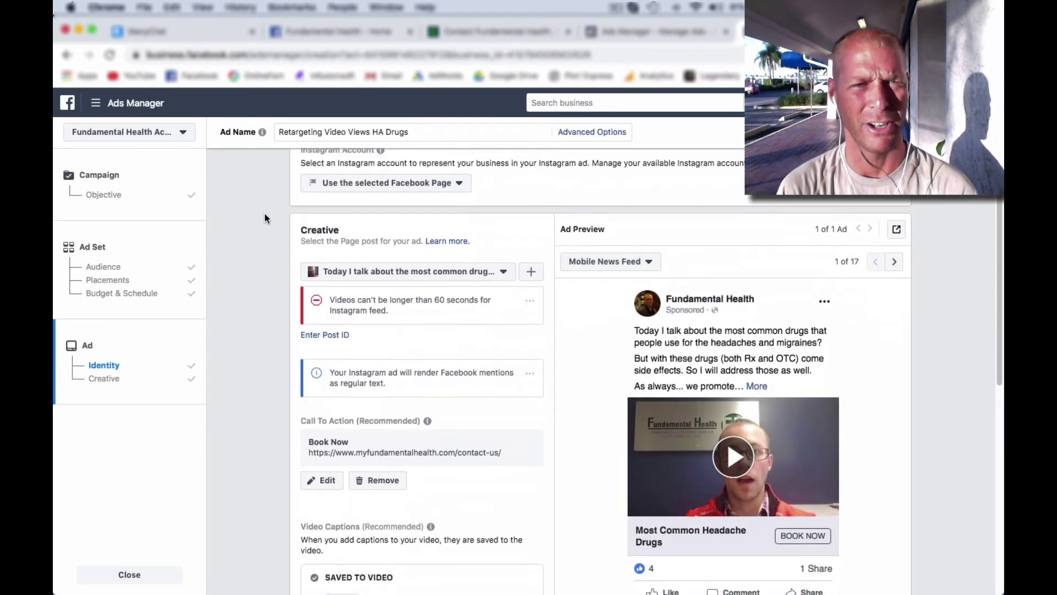
{"action": "scroll", "coordinate": [265, 218], "scroll_direction": "down", "scroll_amount": 1}
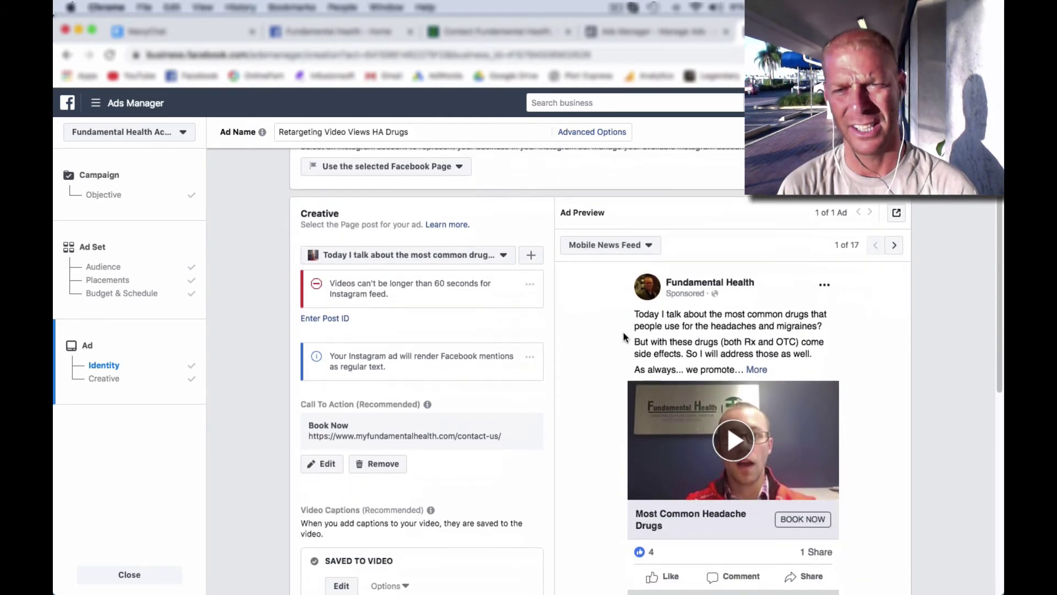
{"action": "mouse_move", "coordinate": [410, 578]}
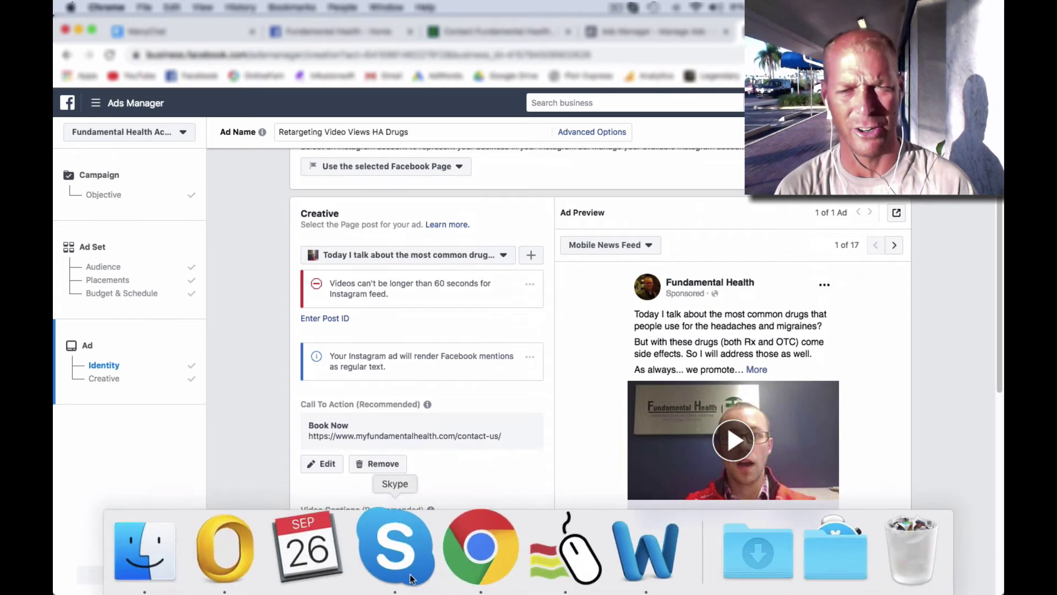
{"action": "left_click", "coordinate": [540, 550]}
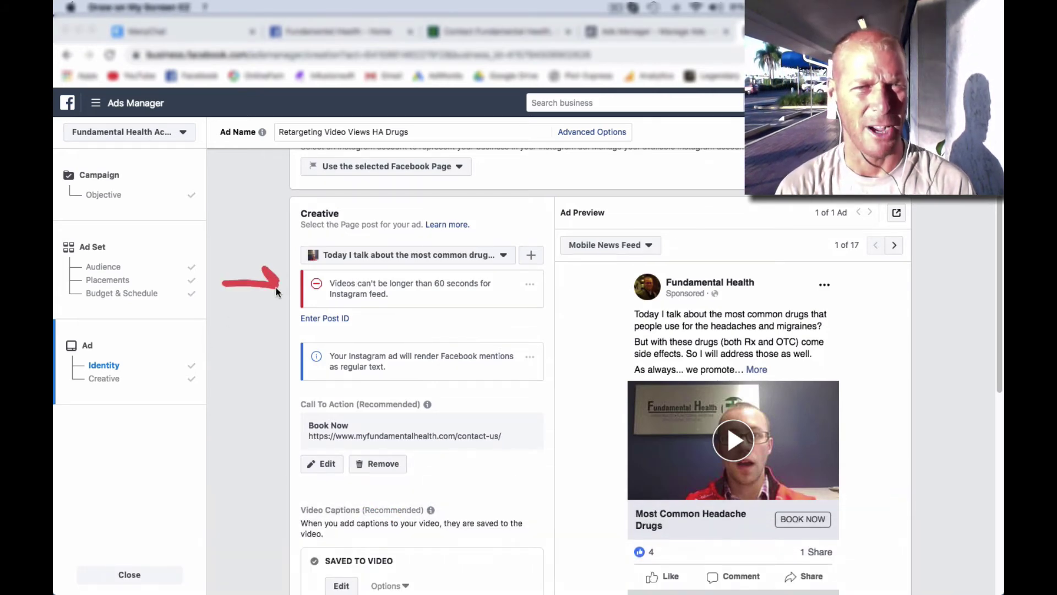
{"action": "left_click_drag", "start_coordinate": [277, 291], "coordinate": [269, 303]}
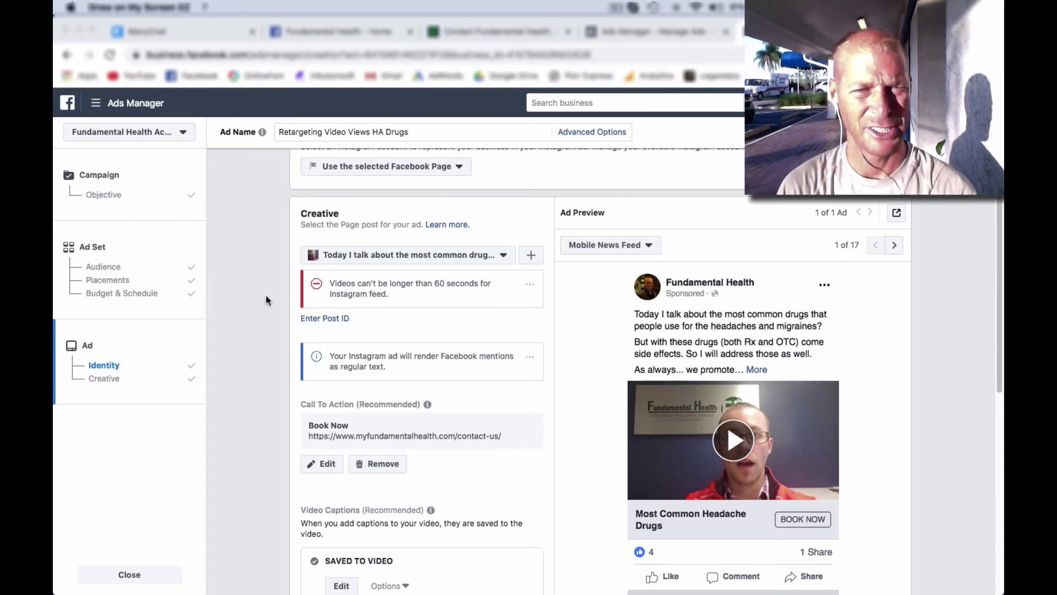
{"action": "scroll", "coordinate": [266, 300], "scroll_direction": "down", "scroll_amount": 3}
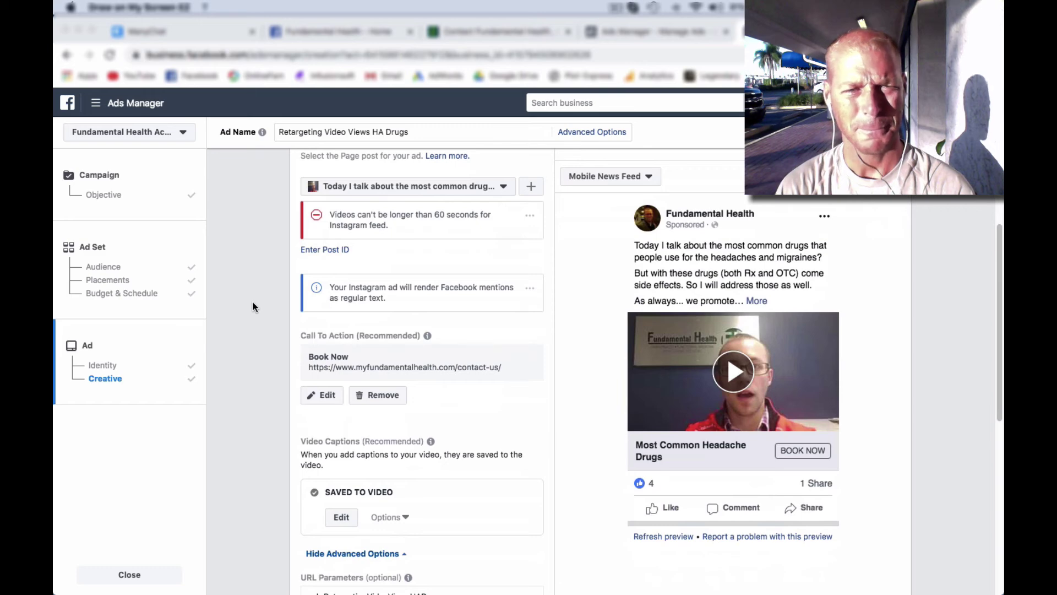
{"action": "scroll", "coordinate": [253, 301], "scroll_direction": "down", "scroll_amount": 2}
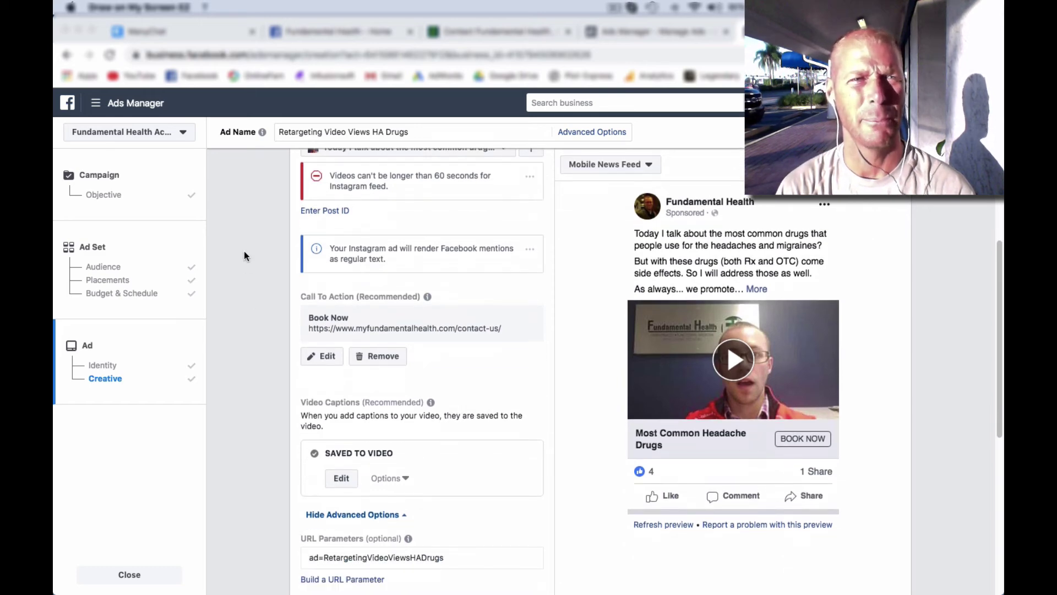
Expand the headache drugs video post on the Fundamental Health Page and highlight its consultation offer and bulleted list for reading.
{"action": "left_click", "coordinate": [329, 30]}
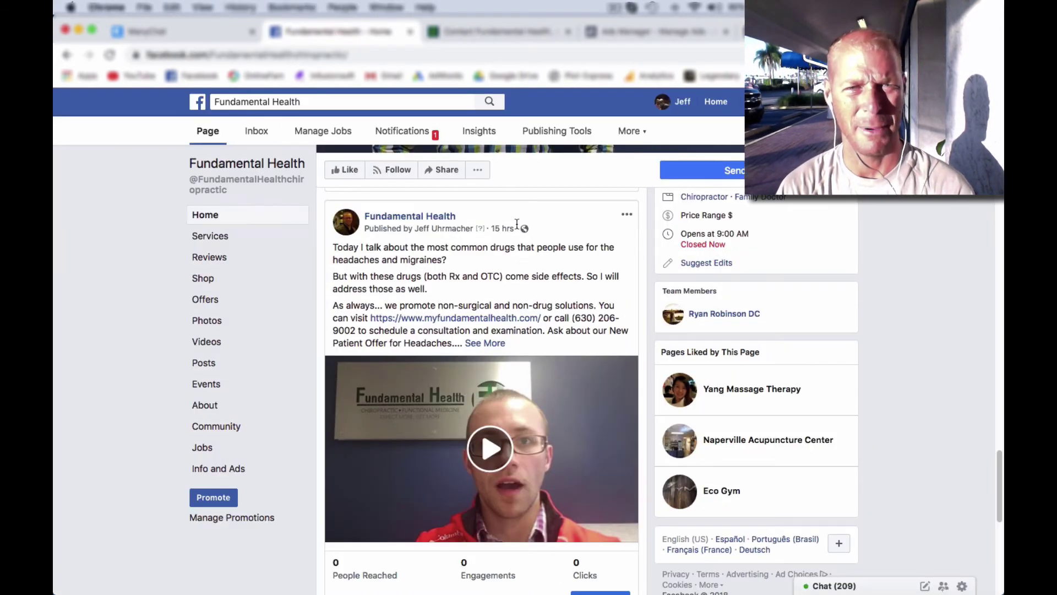
{"action": "left_click", "coordinate": [487, 343]}
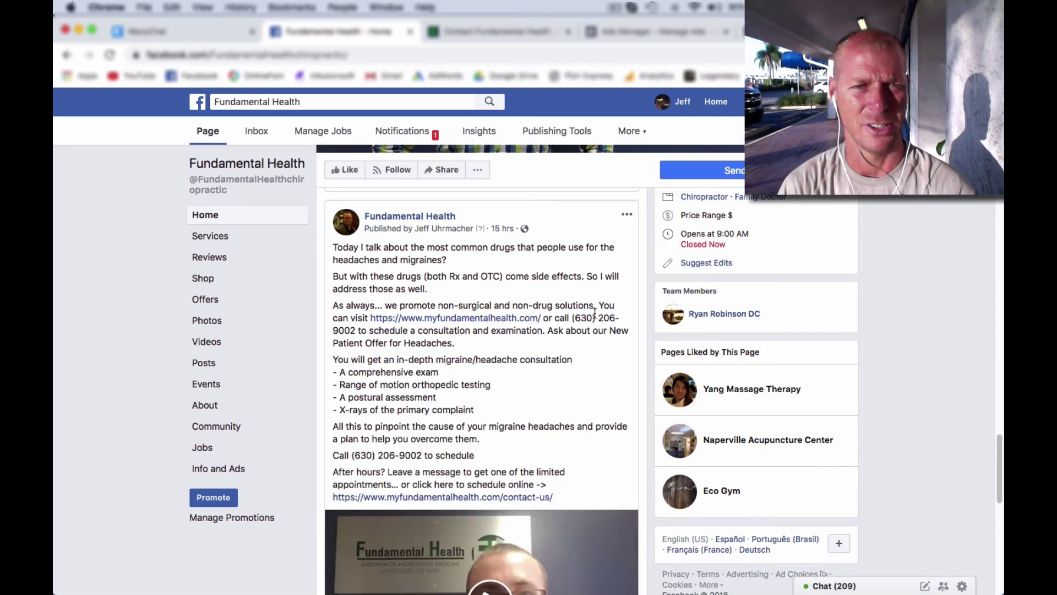
{"action": "scroll", "coordinate": [594, 317], "scroll_direction": "down", "scroll_amount": 1}
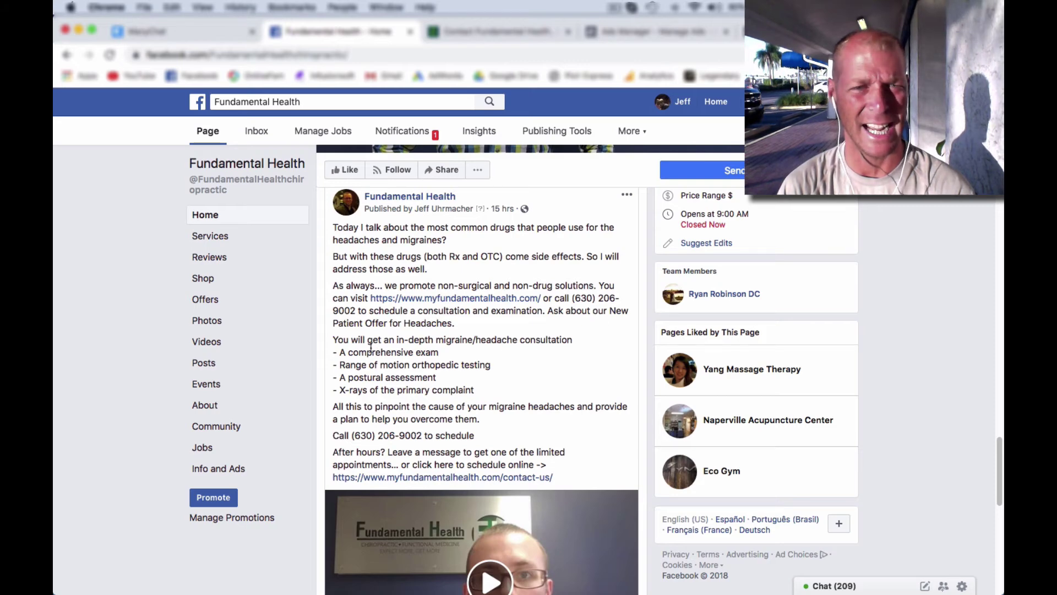
{"action": "left_click_drag", "start_coordinate": [333, 339], "coordinate": [483, 398]}
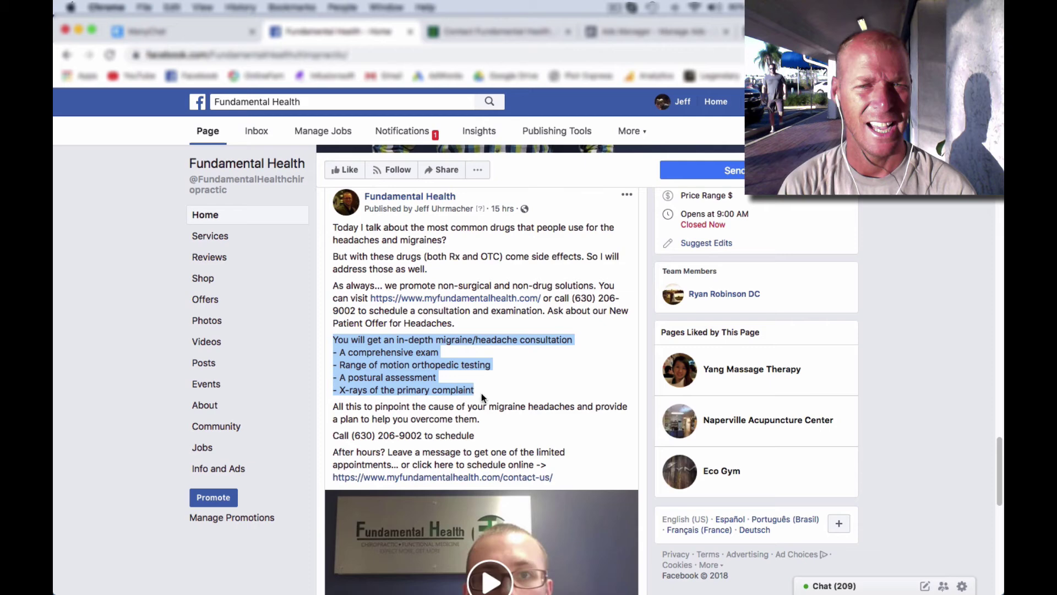
{"action": "left_click", "coordinate": [561, 378]}
{"action": "scroll", "coordinate": [564, 380], "scroll_direction": "down", "scroll_amount": 1}
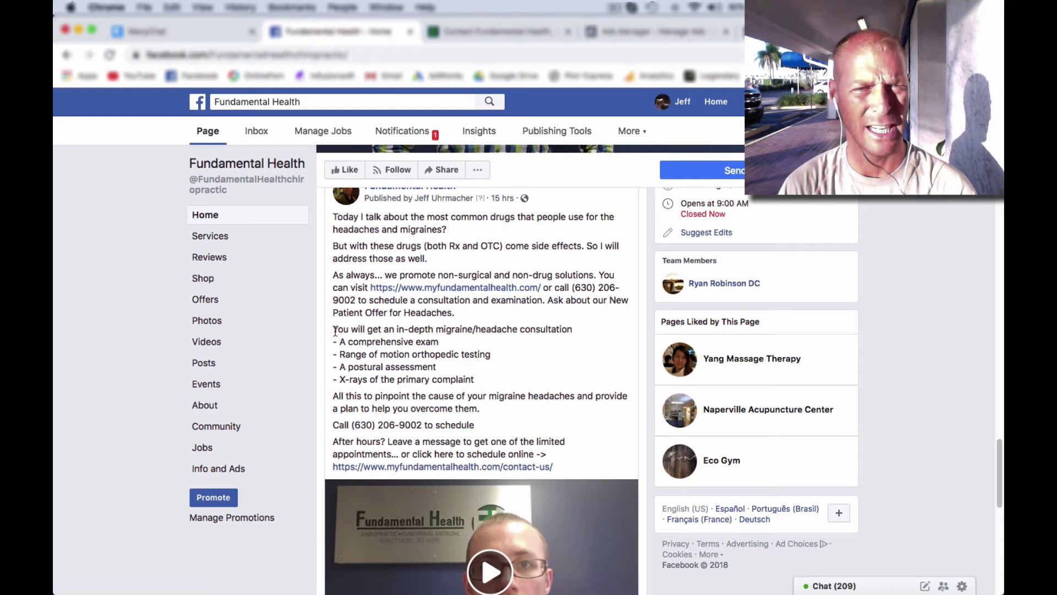
{"action": "left_click_drag", "start_coordinate": [341, 341], "coordinate": [475, 380]}
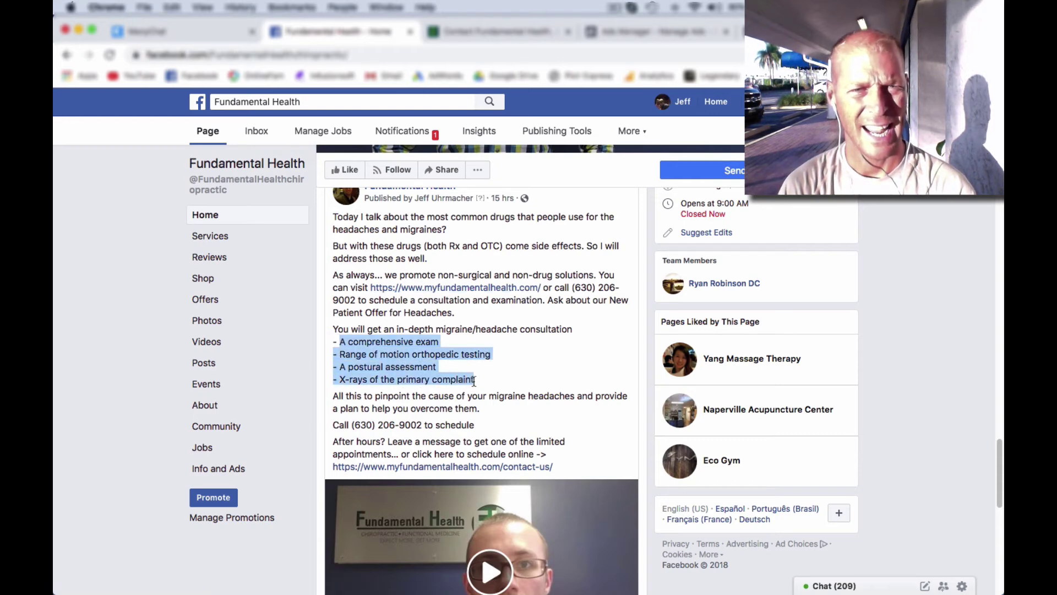
{"action": "left_click", "coordinate": [501, 379]}
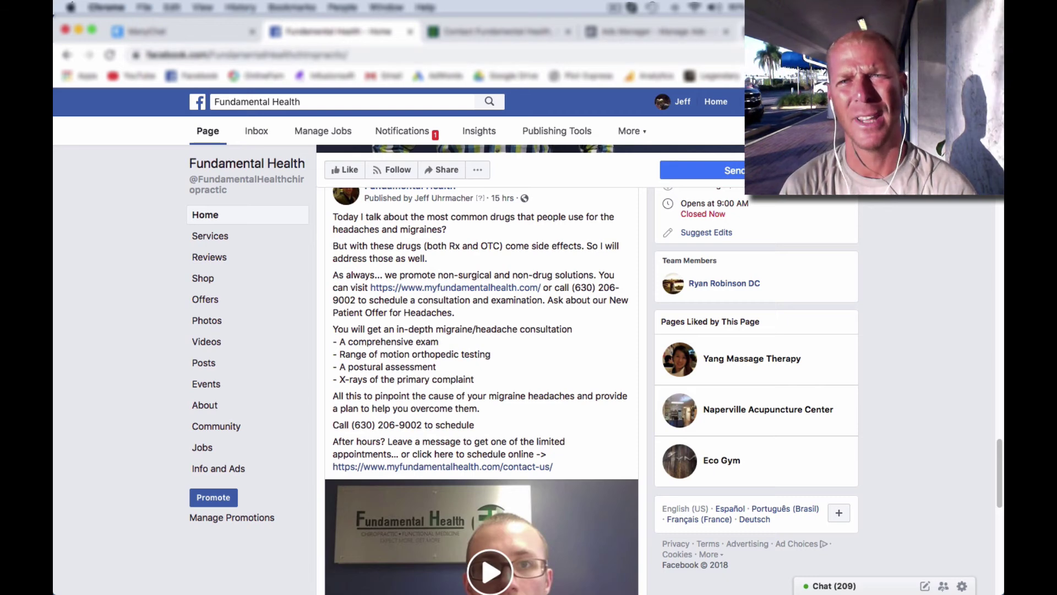
Return to the ad in Ads Manager and check its call to action, video captions, URL parameters and conversion tracking.
{"action": "left_click", "coordinate": [777, 32]}
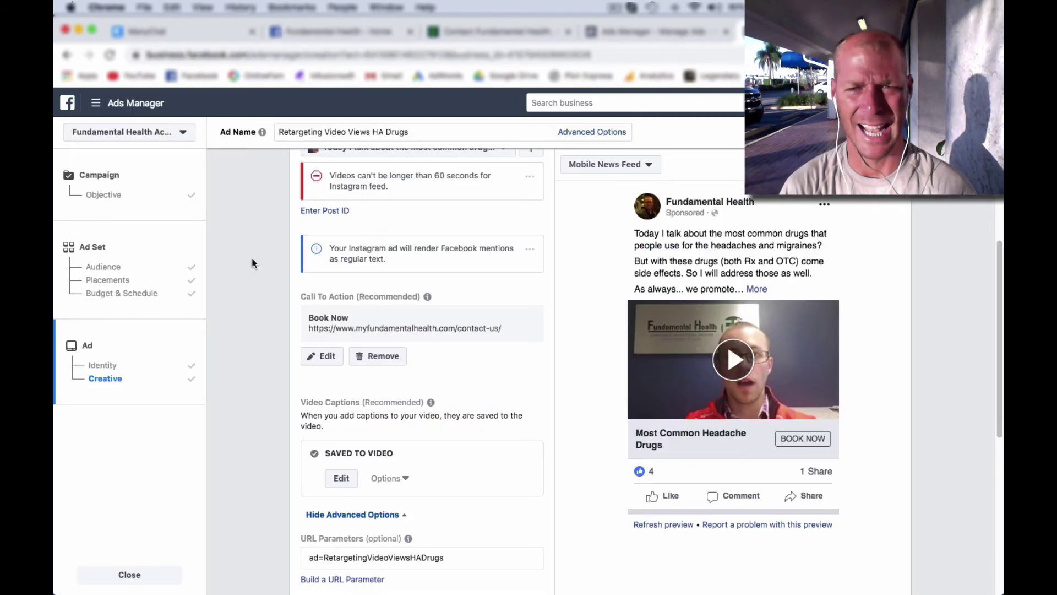
{"action": "scroll", "coordinate": [252, 263], "scroll_direction": "down", "scroll_amount": 3}
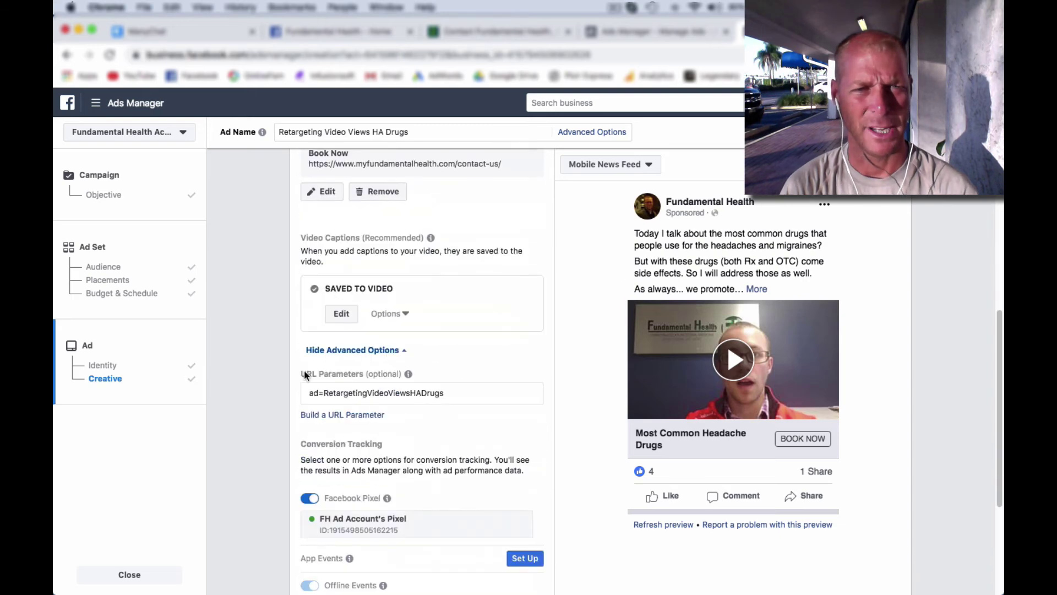
{"action": "left_click", "coordinate": [376, 393]}
{"action": "double_click", "coordinate": [376, 393]}
{"action": "left_click", "coordinate": [376, 393]}
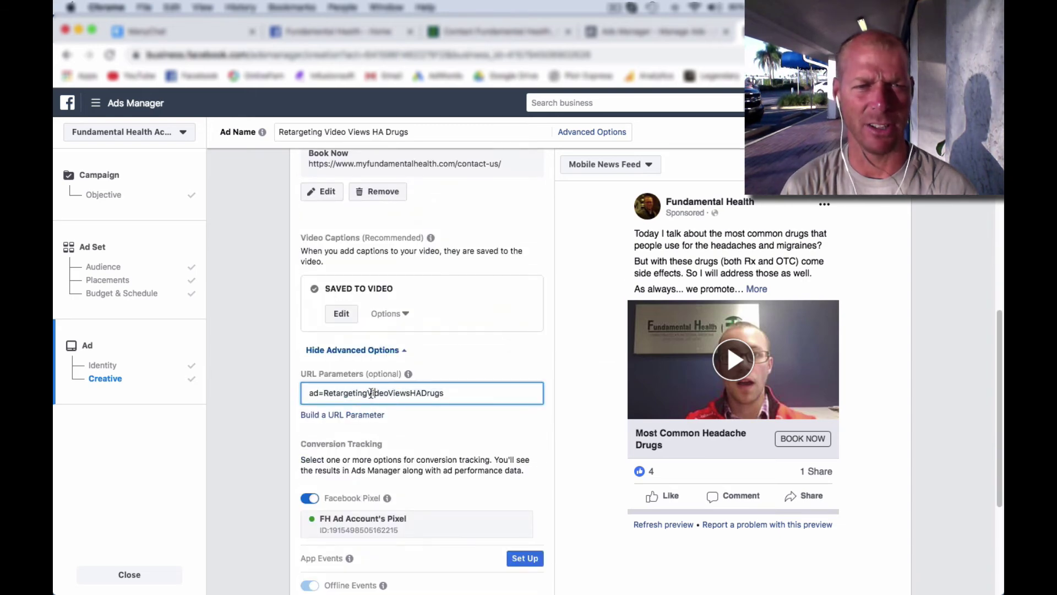
{"action": "left_click", "coordinate": [268, 369]}
{"action": "scroll", "coordinate": [264, 362], "scroll_direction": "down", "scroll_amount": 2}
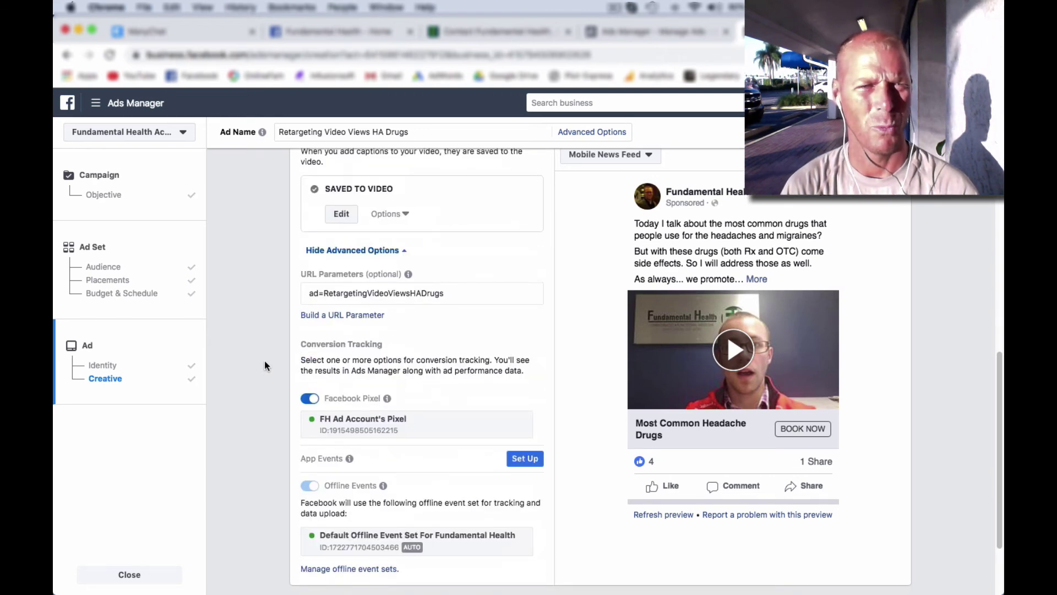
{"action": "scroll", "coordinate": [265, 363], "scroll_direction": "down", "scroll_amount": 2}
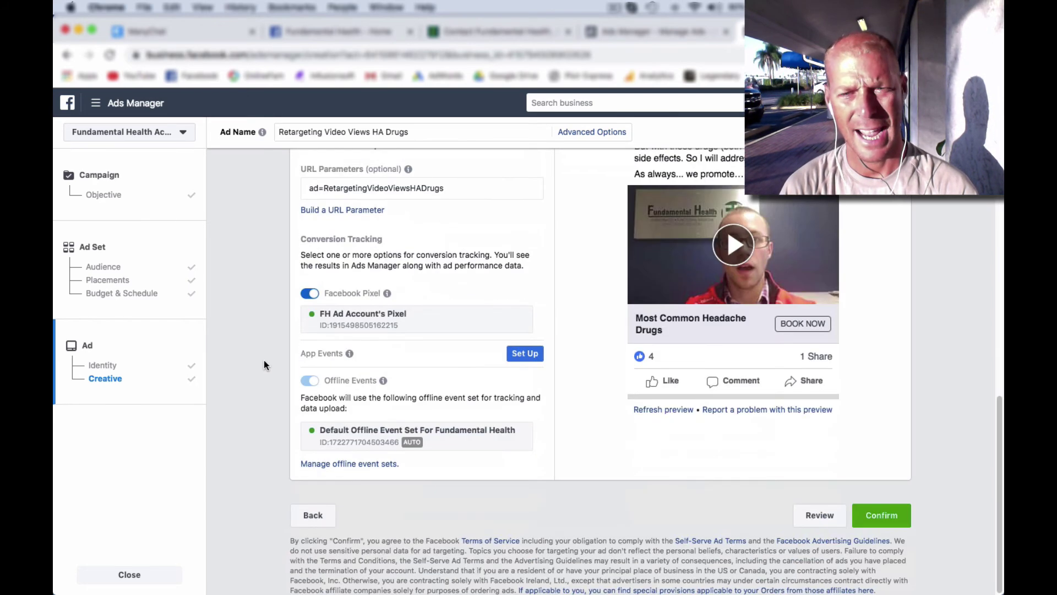
{"action": "scroll", "coordinate": [264, 364], "scroll_direction": "up", "scroll_amount": 5}
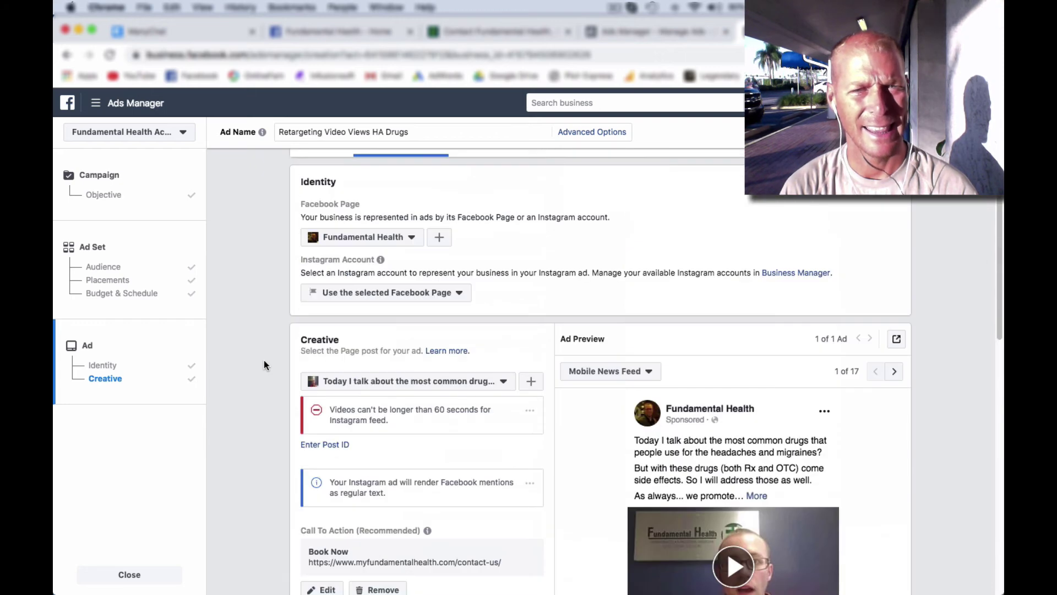
{"action": "scroll", "coordinate": [263, 364], "scroll_direction": "down", "scroll_amount": 2}
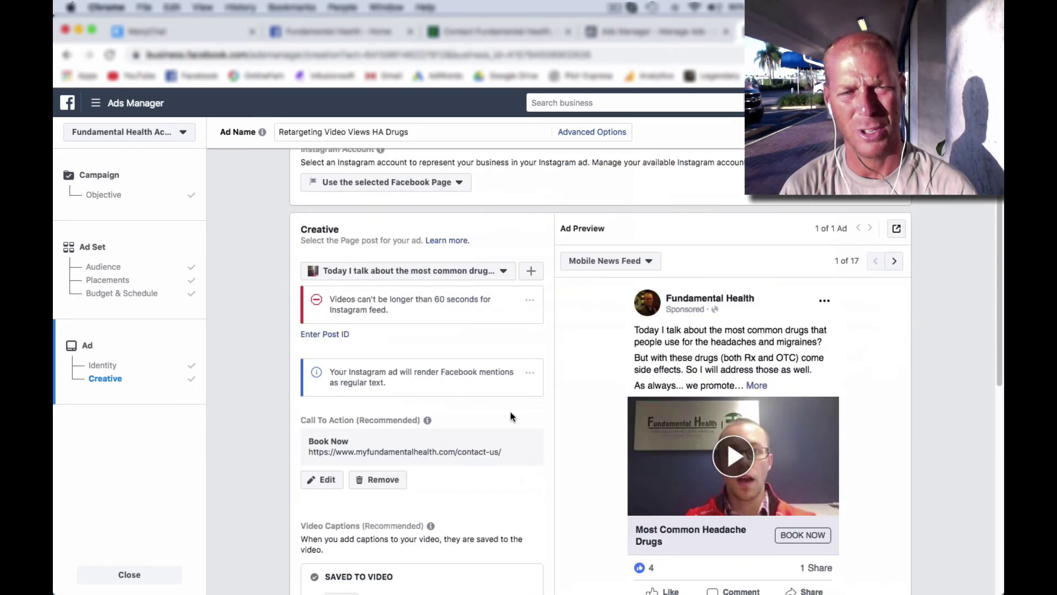
{"action": "scroll", "coordinate": [251, 368], "scroll_direction": "down", "scroll_amount": 1}
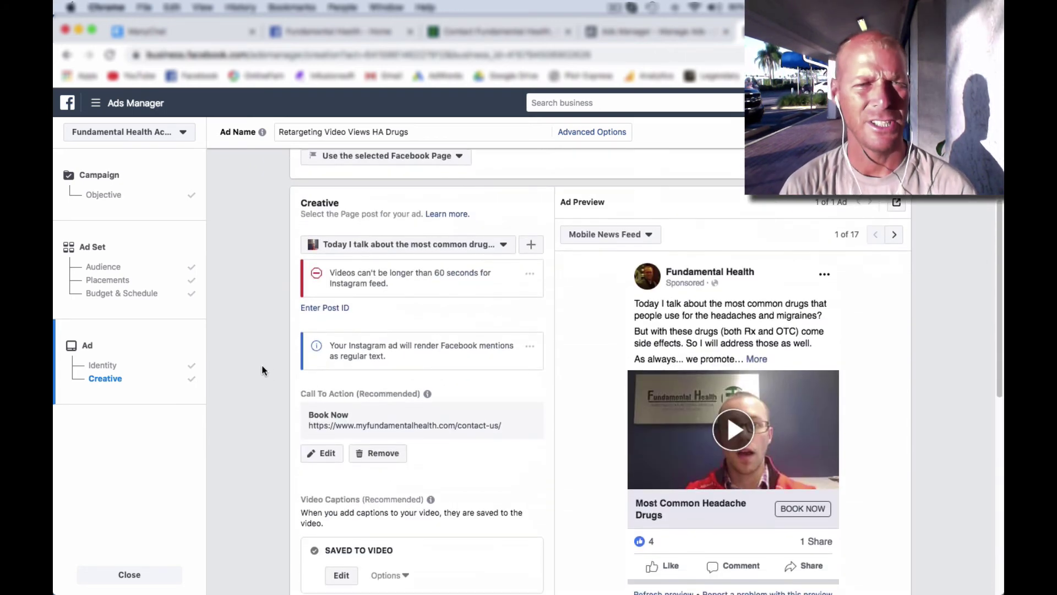
{"action": "scroll", "coordinate": [261, 368], "scroll_direction": "down", "scroll_amount": 1}
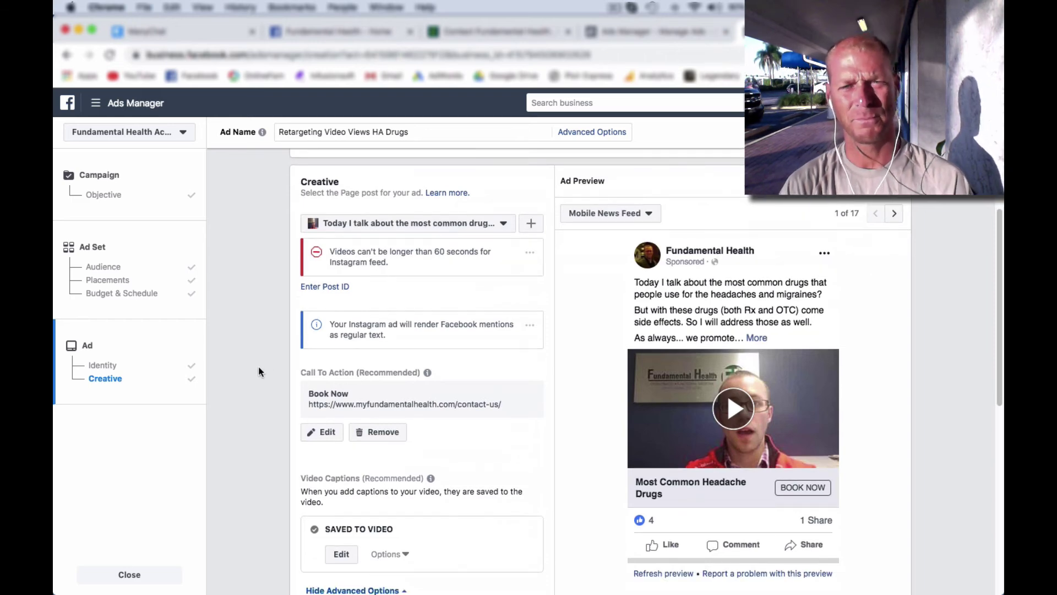
Check the remaining text, video and engagement figures of the Page's headache drugs post, and return to the ad setup.
{"action": "left_click", "coordinate": [353, 30]}
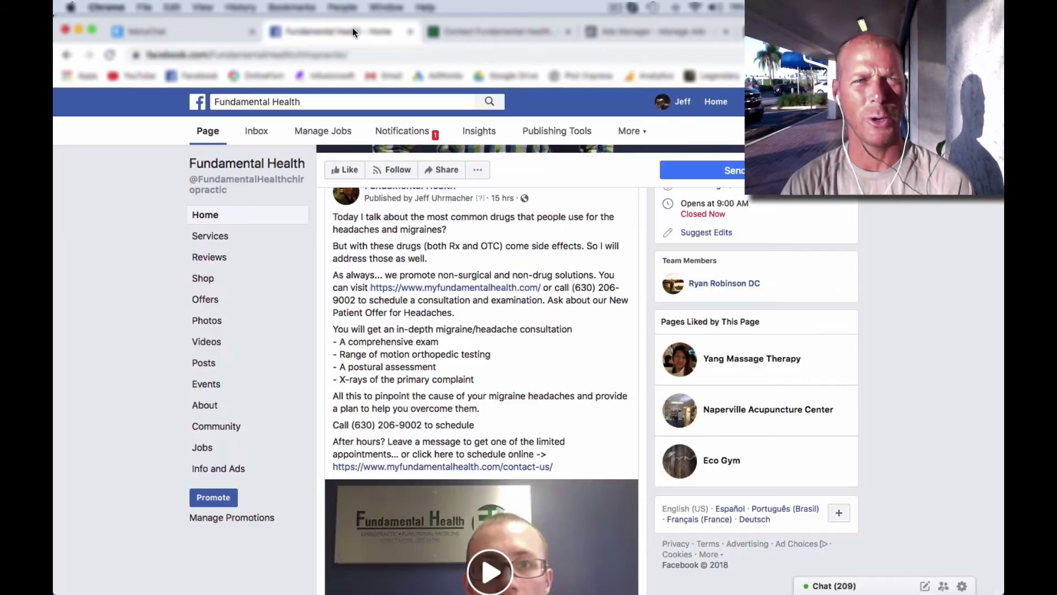
{"action": "scroll", "coordinate": [596, 332], "scroll_direction": "down", "scroll_amount": 1}
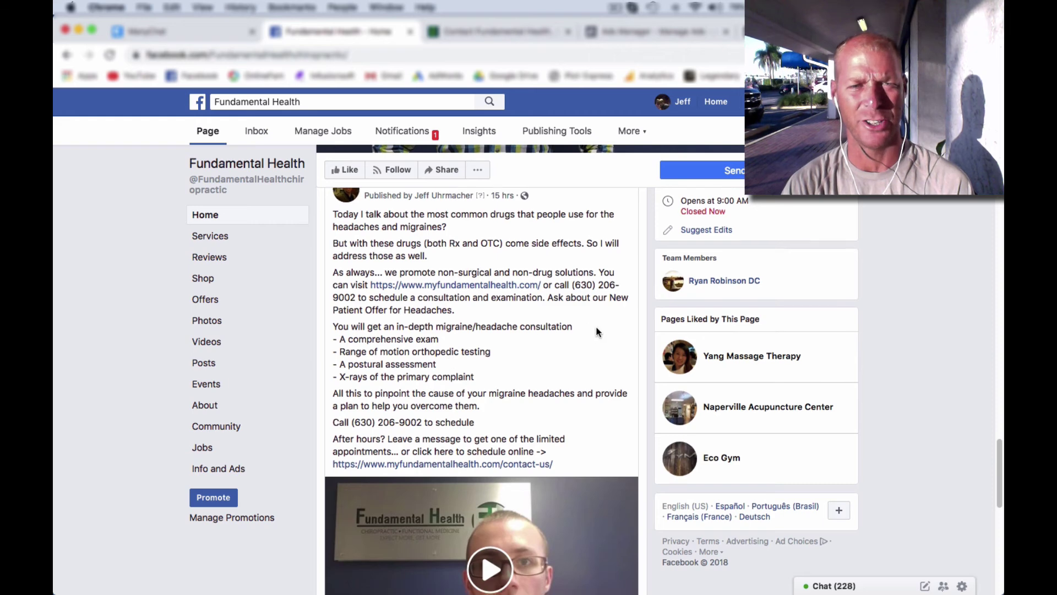
{"action": "scroll", "coordinate": [596, 326], "scroll_direction": "down", "scroll_amount": 5}
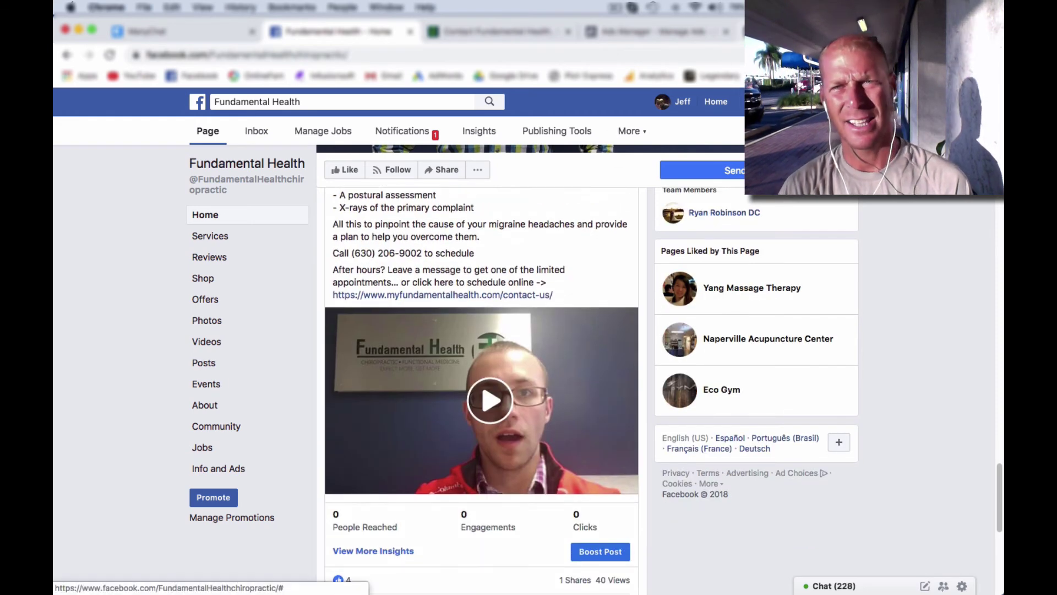
{"action": "left_click", "coordinate": [809, 32]}
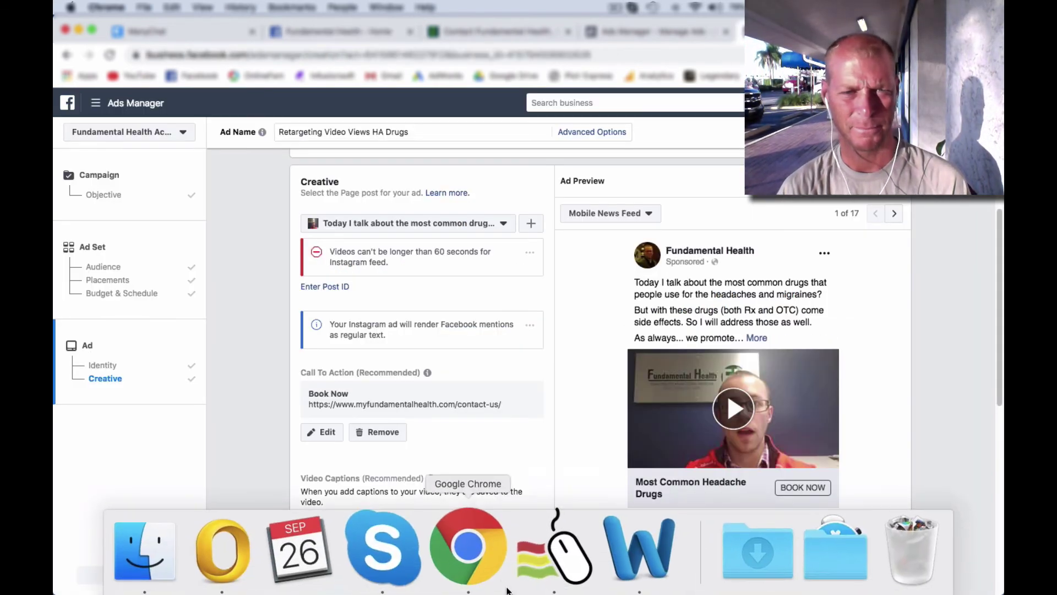
Circle the "Most Common Headache Drugs" headline and underline "drugs" in the ad preview with the screen-drawing tool, and clear the marks.
{"action": "left_click", "coordinate": [542, 556]}
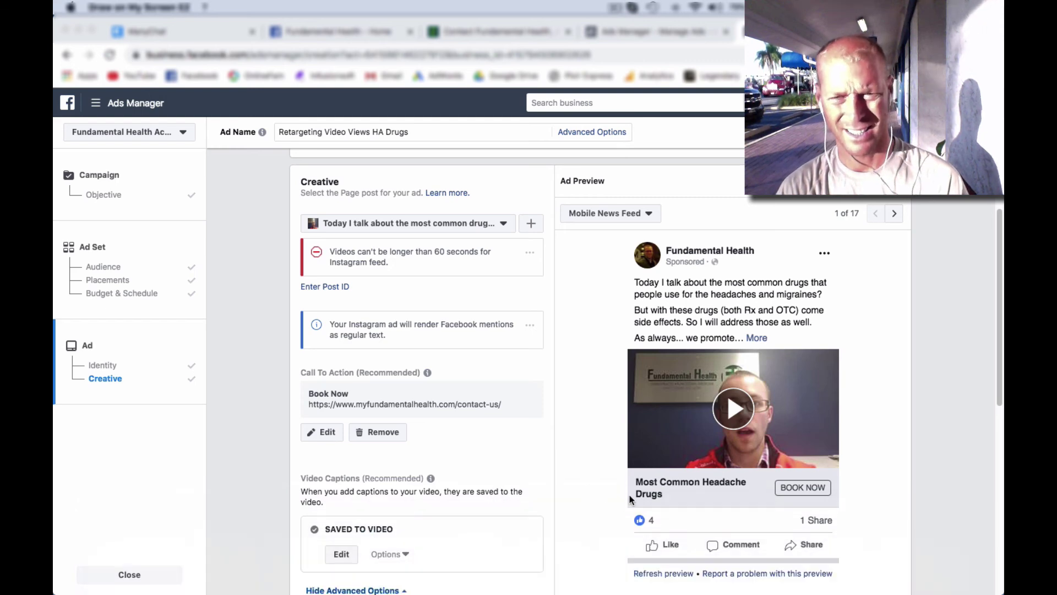
{"action": "mouse_move", "coordinate": [622, 503]}
{"action": "left_mouse_down"}
{"action": "mouse_move", "coordinate": [755, 497]}
{"action": "mouse_move", "coordinate": [731, 463]}
{"action": "mouse_move", "coordinate": [647, 465]}
{"action": "mouse_move", "coordinate": [610, 494]}
{"action": "left_mouse_up"}
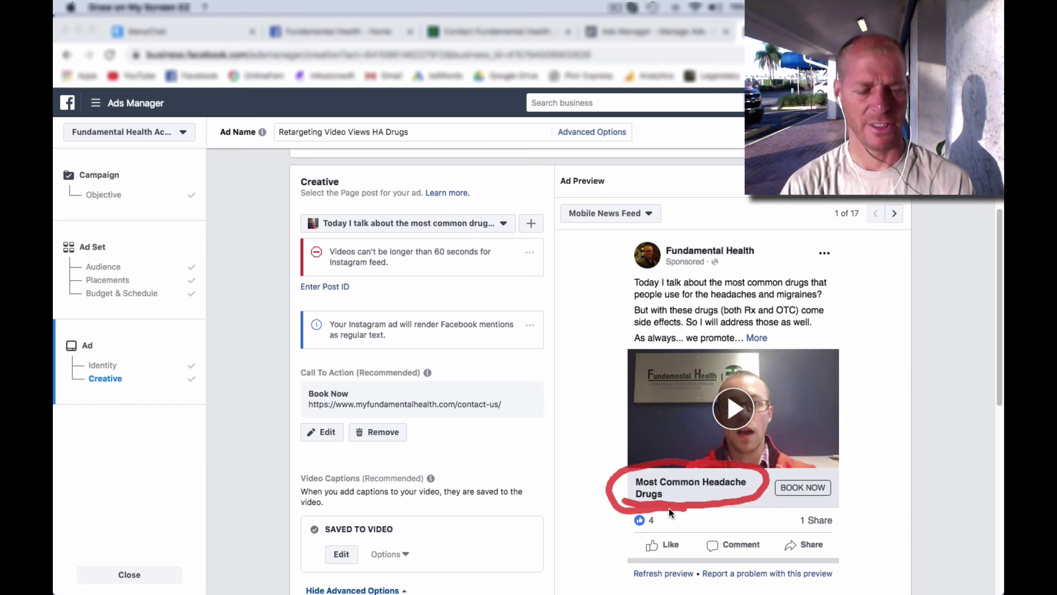
{"action": "key", "text": "Escape"}
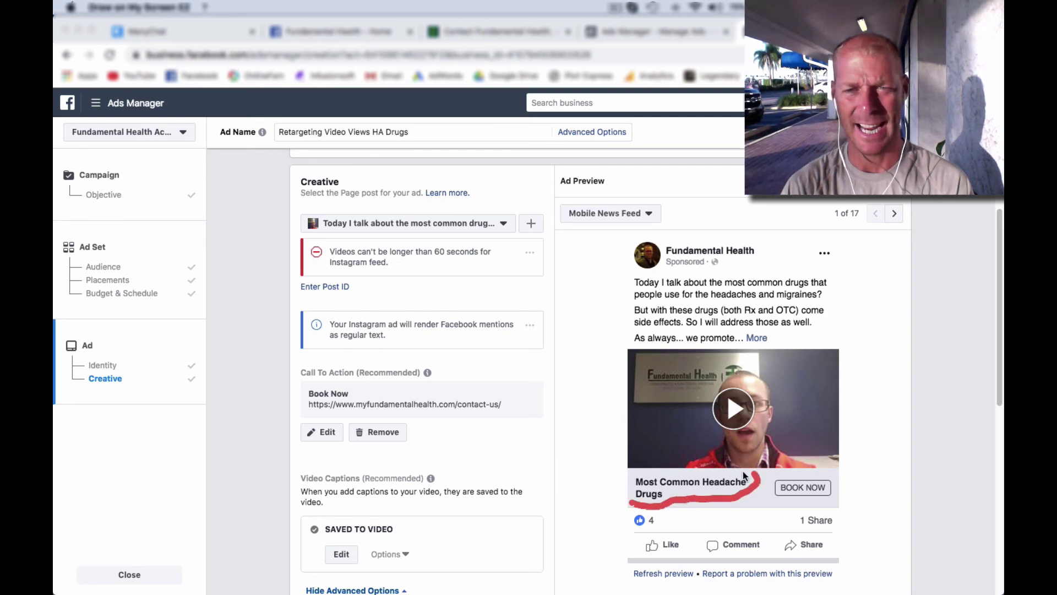
{"action": "left_click_drag", "start_coordinate": [745, 475], "coordinate": [703, 479]}
{"action": "mouse_move", "coordinate": [636, 484]}
{"action": "left_mouse_down"}
{"action": "mouse_move", "coordinate": [625, 508]}
{"action": "mouse_move", "coordinate": [638, 509]}
{"action": "left_mouse_up"}
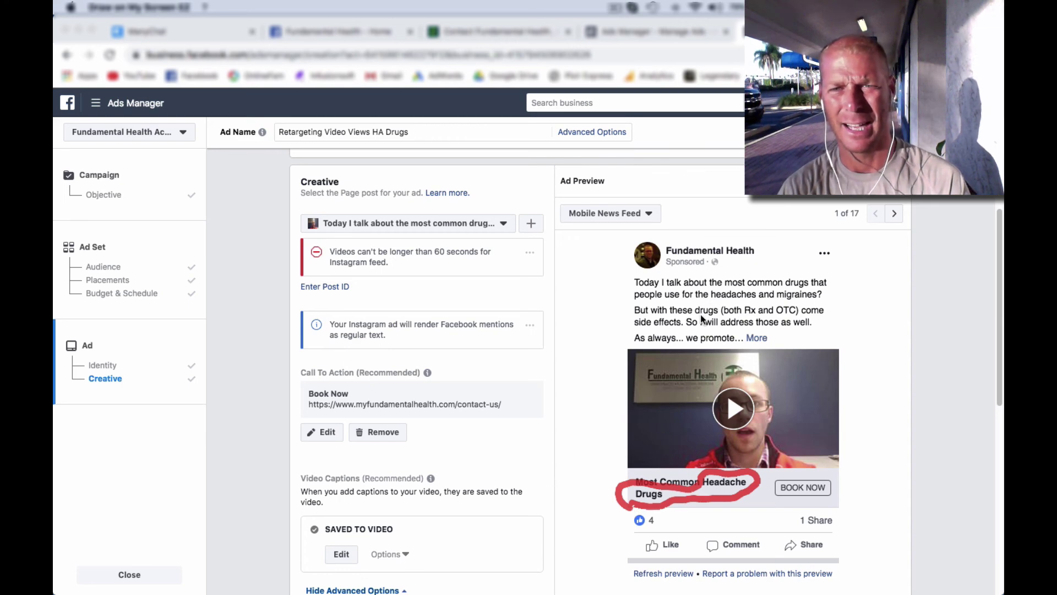
{"action": "left_click_drag", "start_coordinate": [691, 315], "coordinate": [727, 322]}
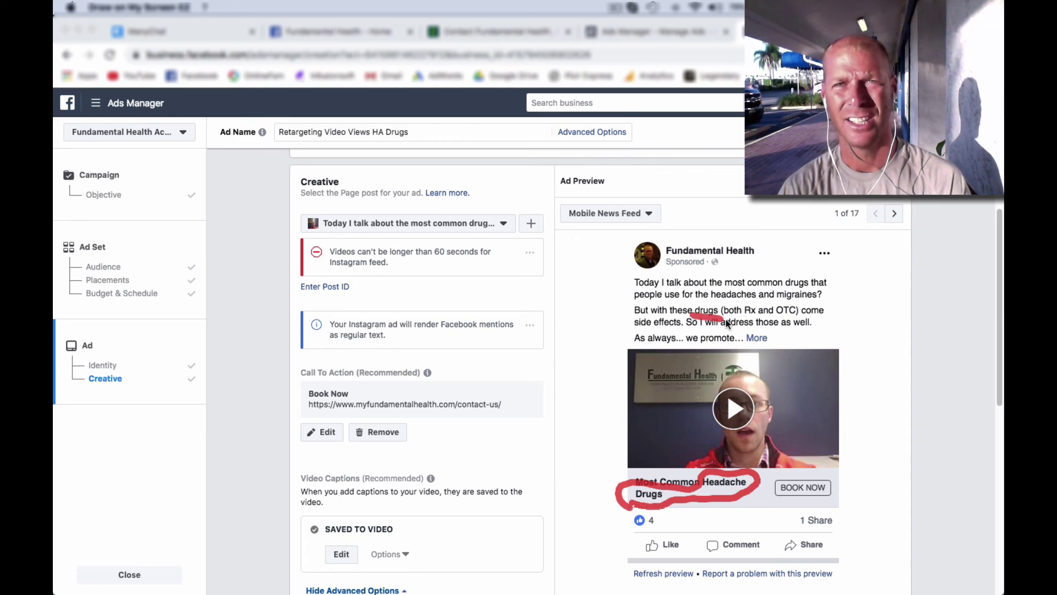
{"action": "key", "text": "Escape"}
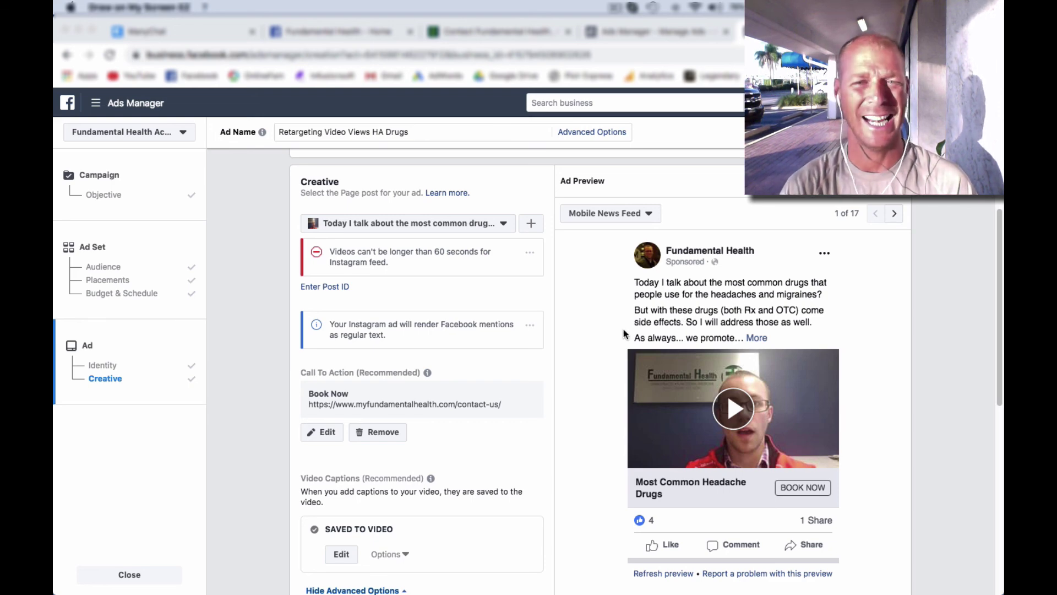
Confirm the "Retargeting Video Views HA Drugs" ad to submit the campaign.
{"action": "scroll", "coordinate": [256, 363], "scroll_direction": "down", "scroll_amount": 5}
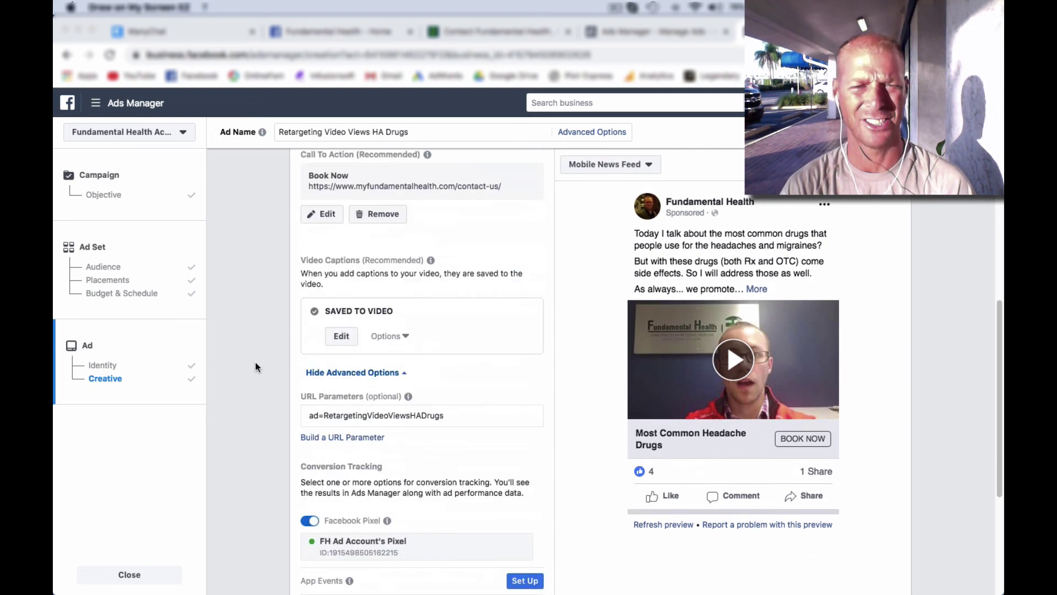
{"action": "scroll", "coordinate": [256, 361], "scroll_direction": "down", "scroll_amount": 3}
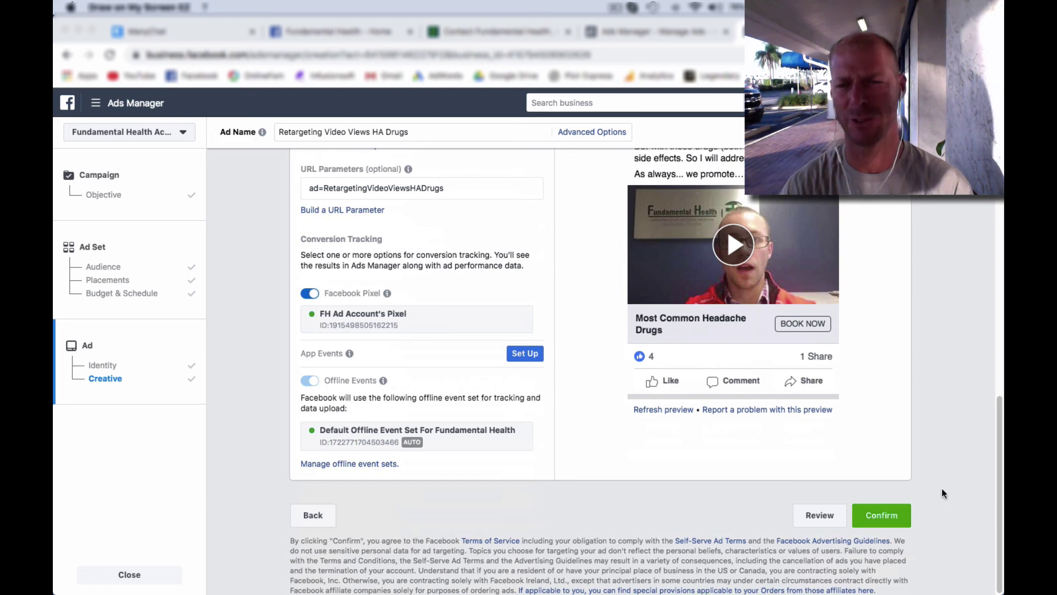
{"action": "left_click", "coordinate": [883, 517]}
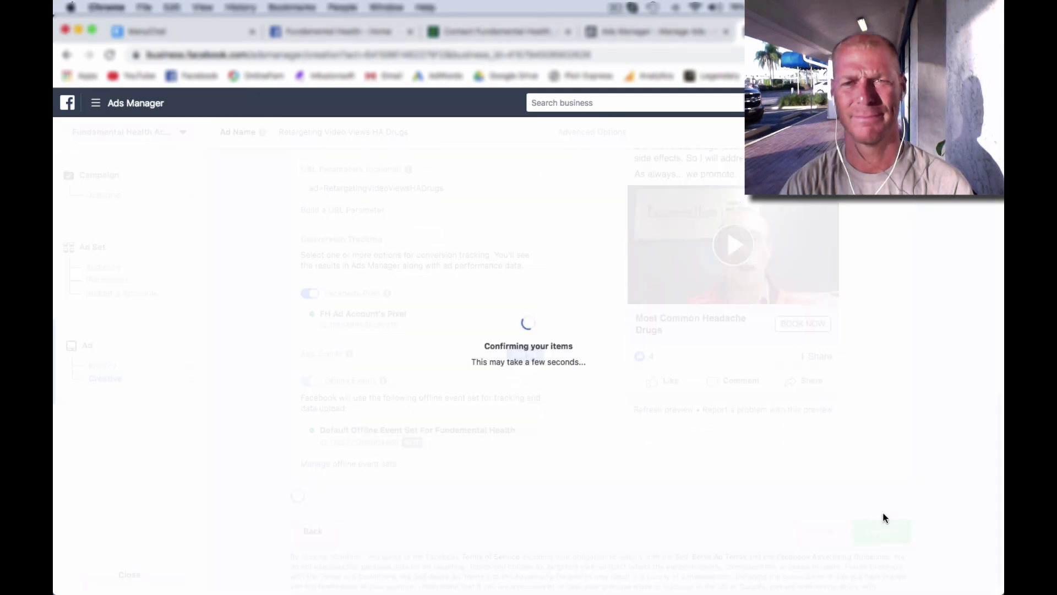
{"action": "left_click", "coordinate": [612, 7]}
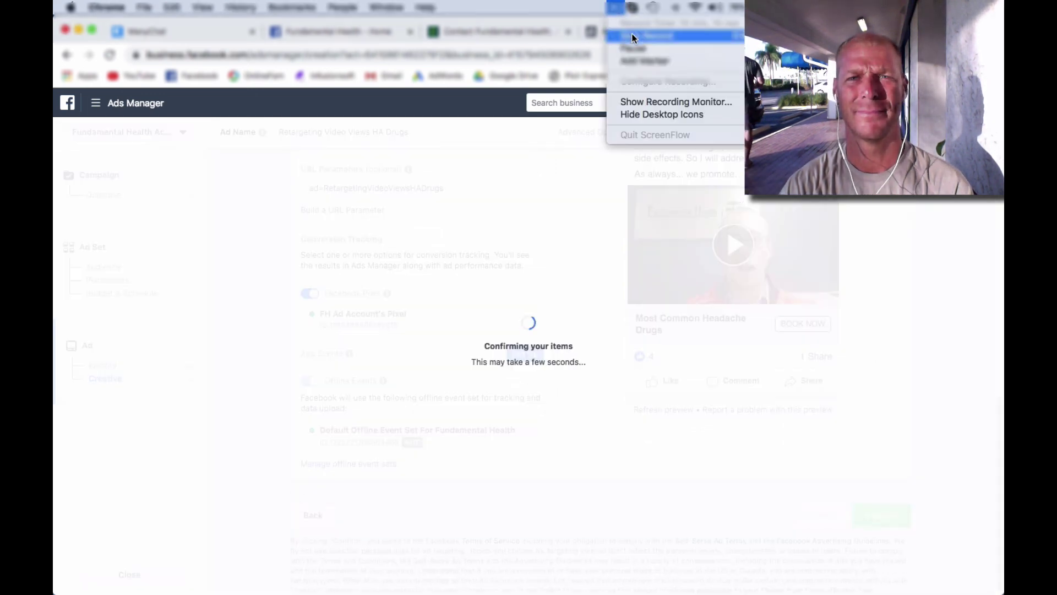